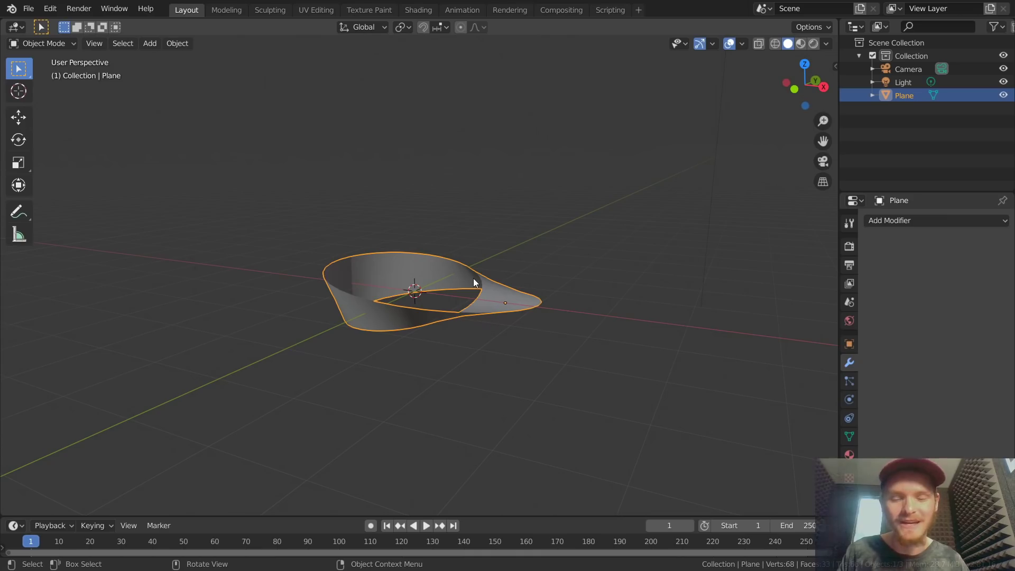
Examine the shape and half twist of the closed Möbius strip from above, below and the sides.
middle_click_drag(474, 279, 438, 310)
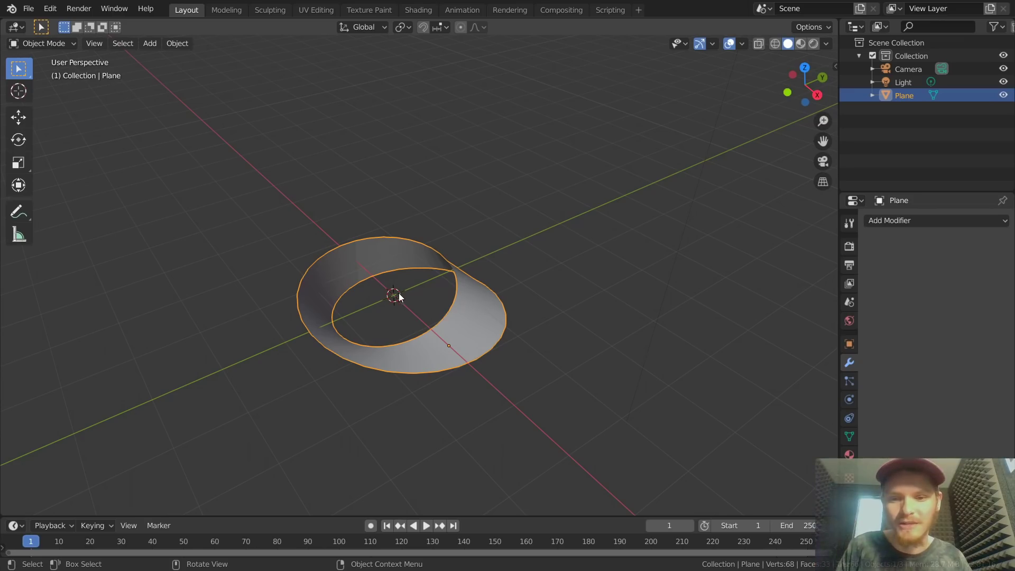
middle_click_drag(407, 334, 367, 294)
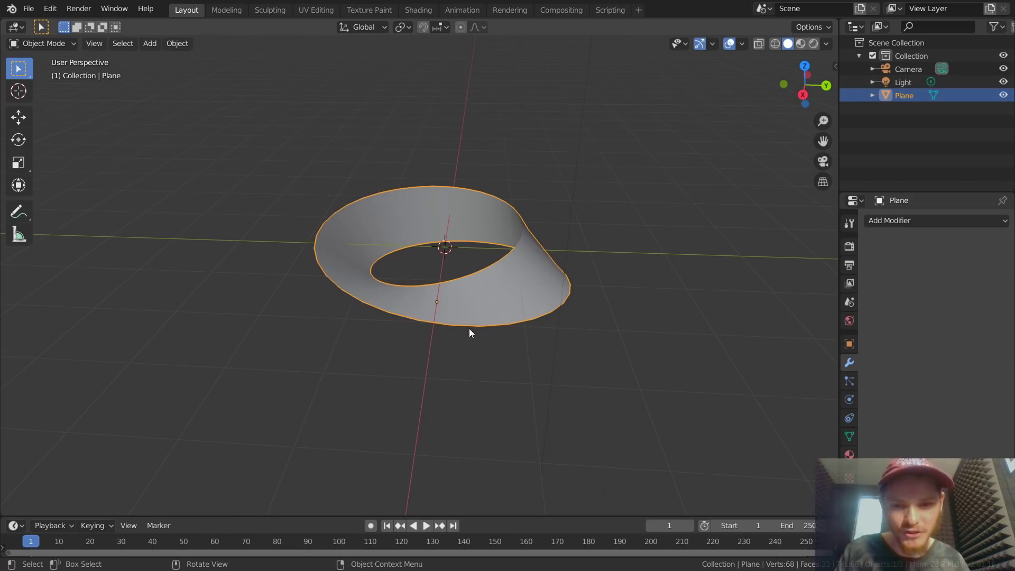
scroll(470, 332, "up", 4)
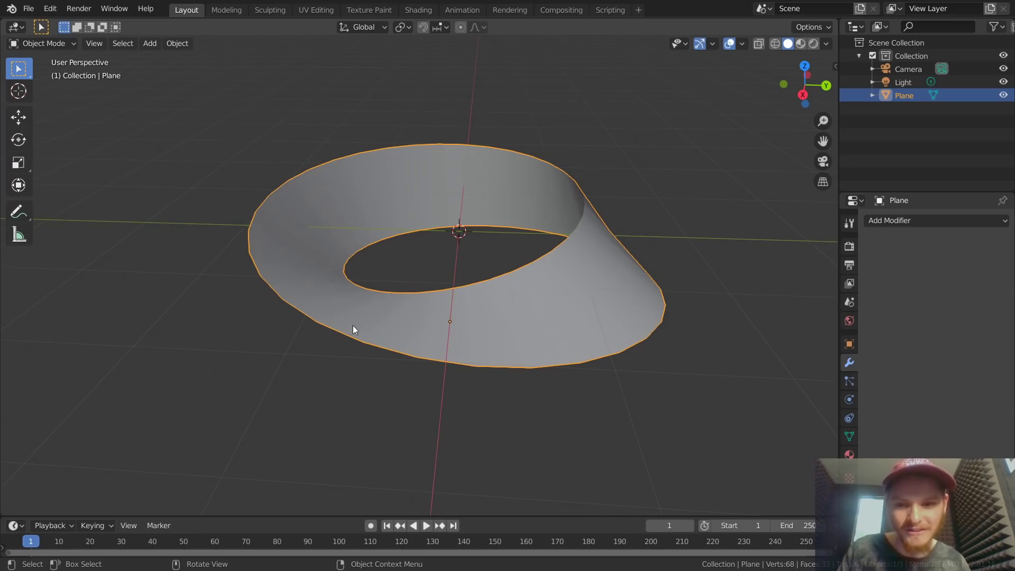
middle_click_drag(462, 191, 587, 176)
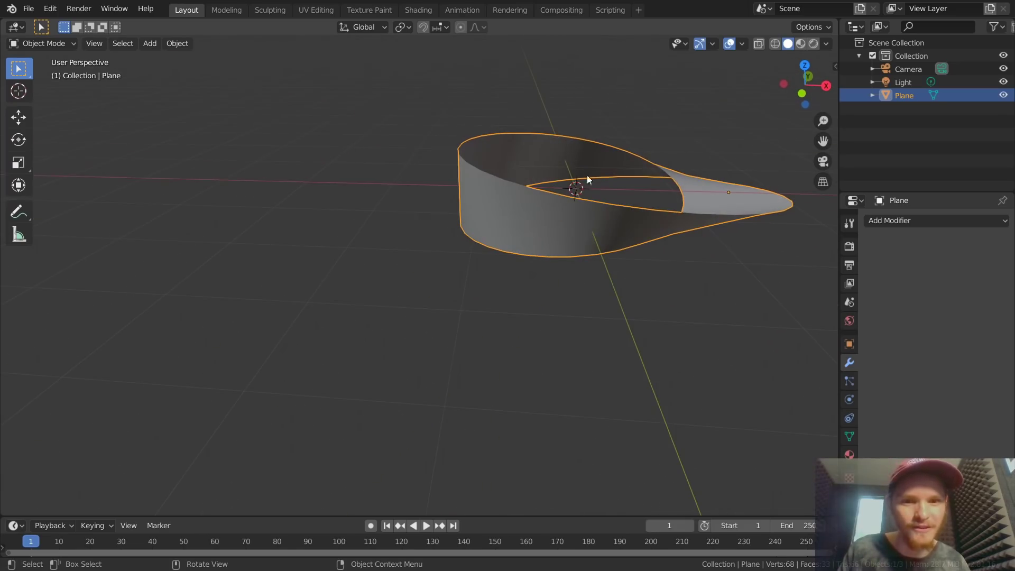
middle_click_drag(665, 162, 739, 157)
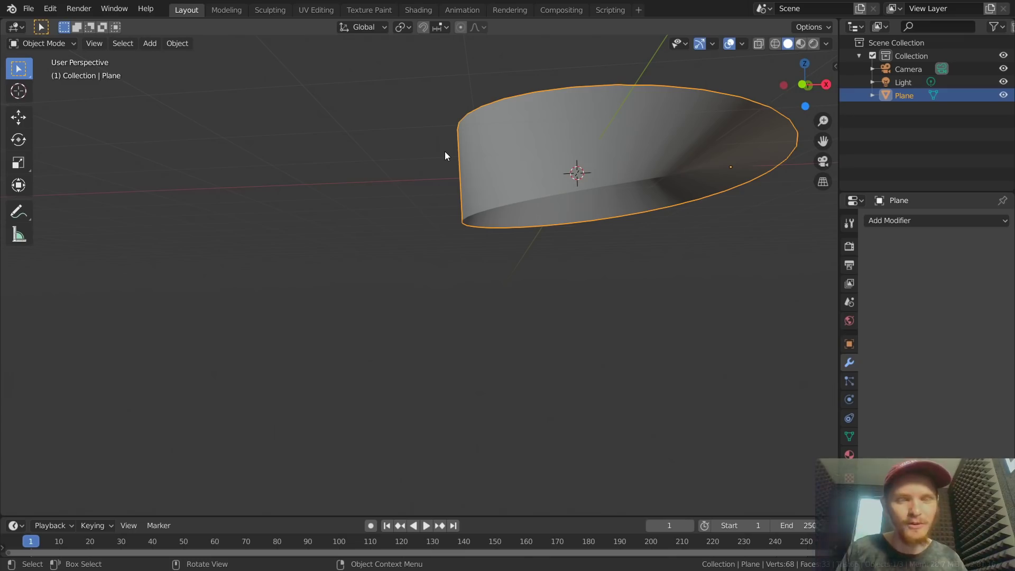
middle_click_drag(655, 139, 524, 186)
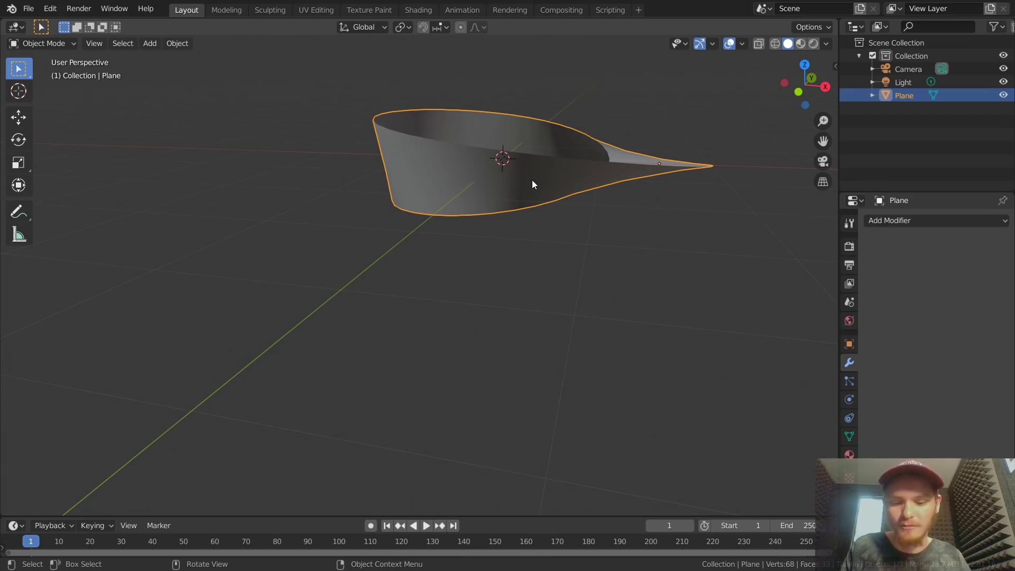
Start a new general scene without saving the current one, and delete the default cube.
key("ctrl+n")
left_click(532, 180)
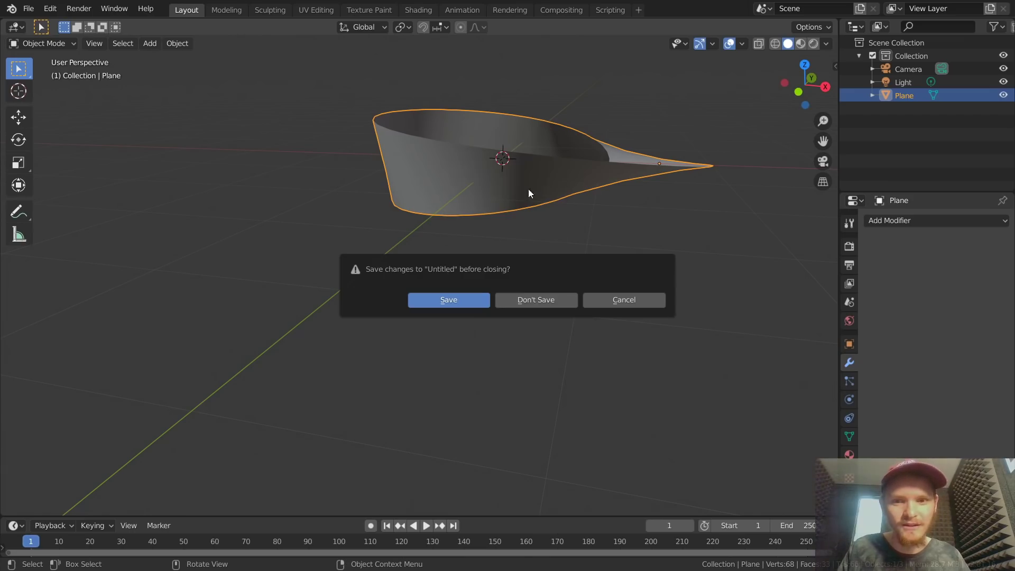
left_click(525, 299)
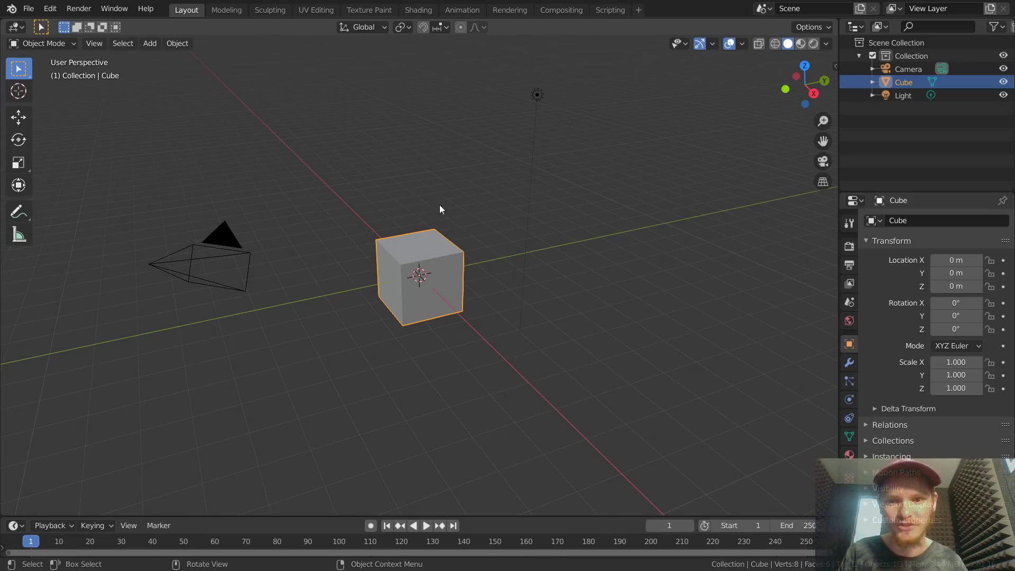
key("x")
left_click(434, 236)
Add a mesh plane at the world origin.
key("shift+a")
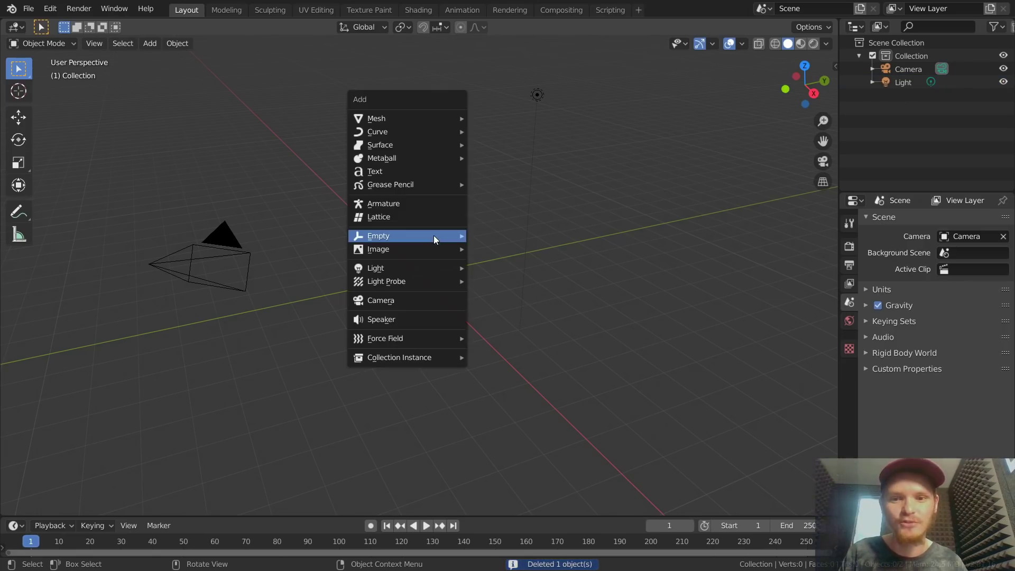
mouse_move(443, 120)
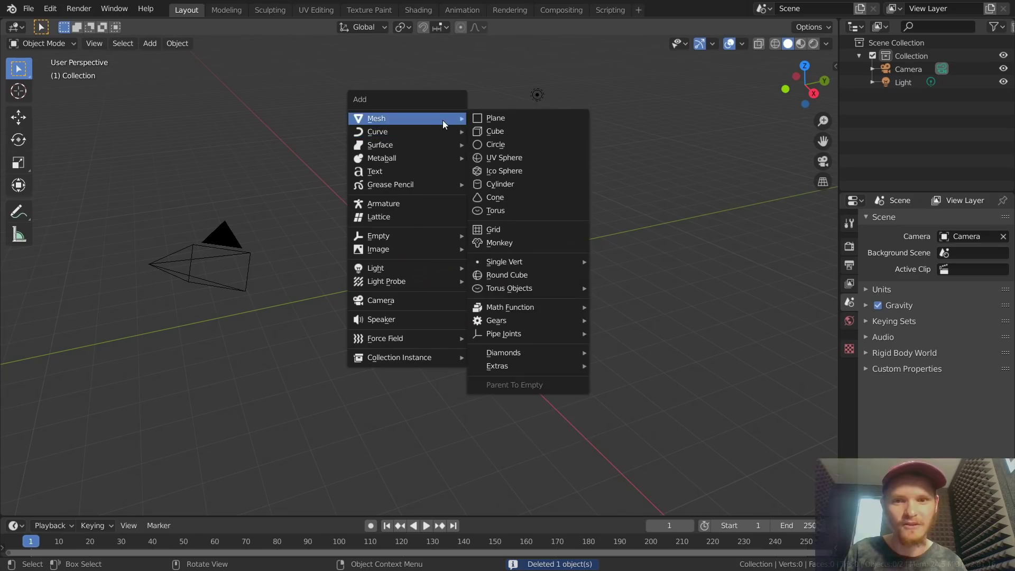
left_click(496, 118)
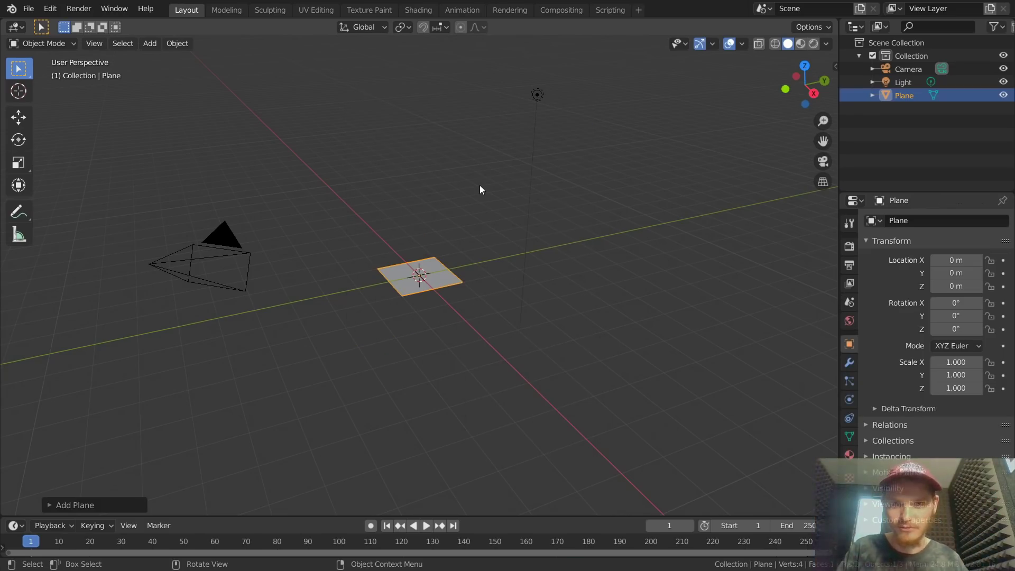
scroll(465, 293, "up", 5)
middle_click_drag(444, 274, 500, 287)
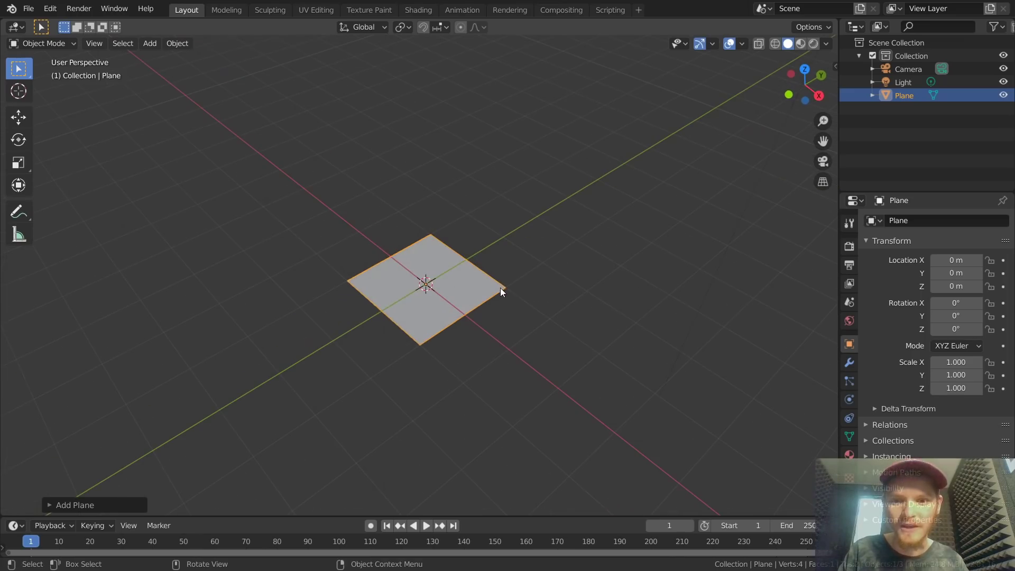
Narrow the plane's mesh along X and stretch it about 5 times along Y into a long strip.
key("Tab")
key("s")
key("x")
left_click(482, 294)
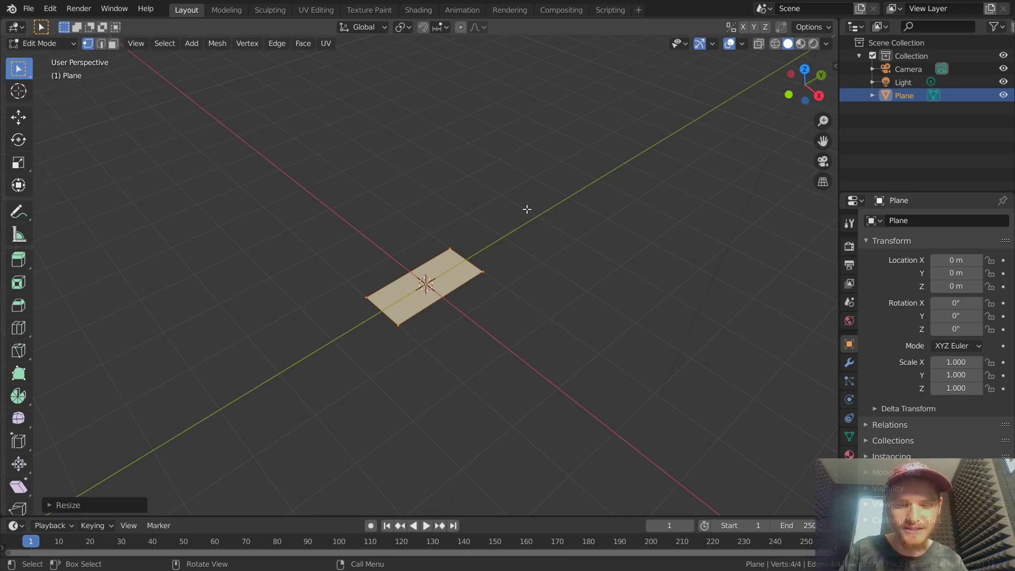
key("s")
key("y")
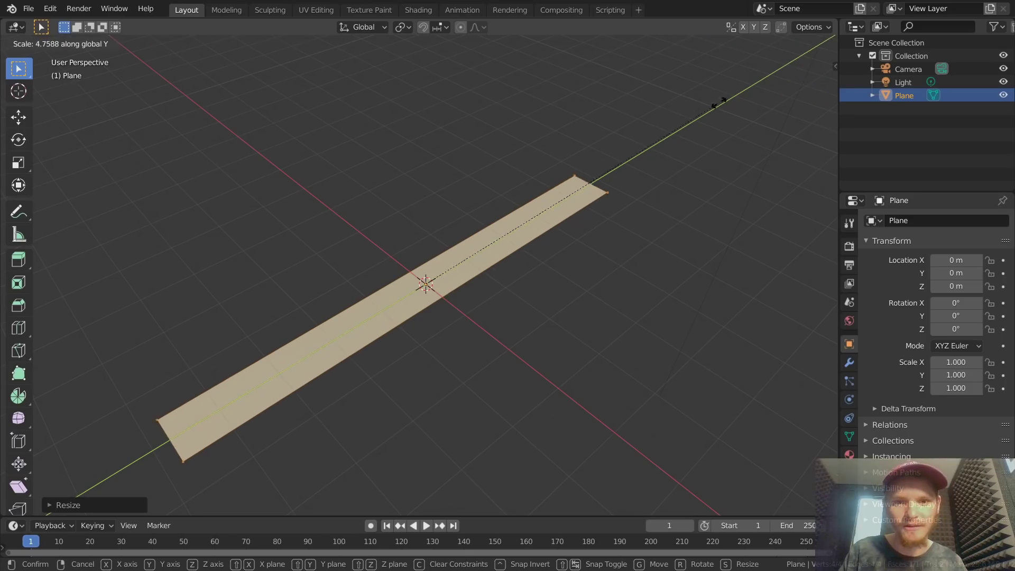
left_click(742, 92)
key("ctrl+z")
key("Tab")
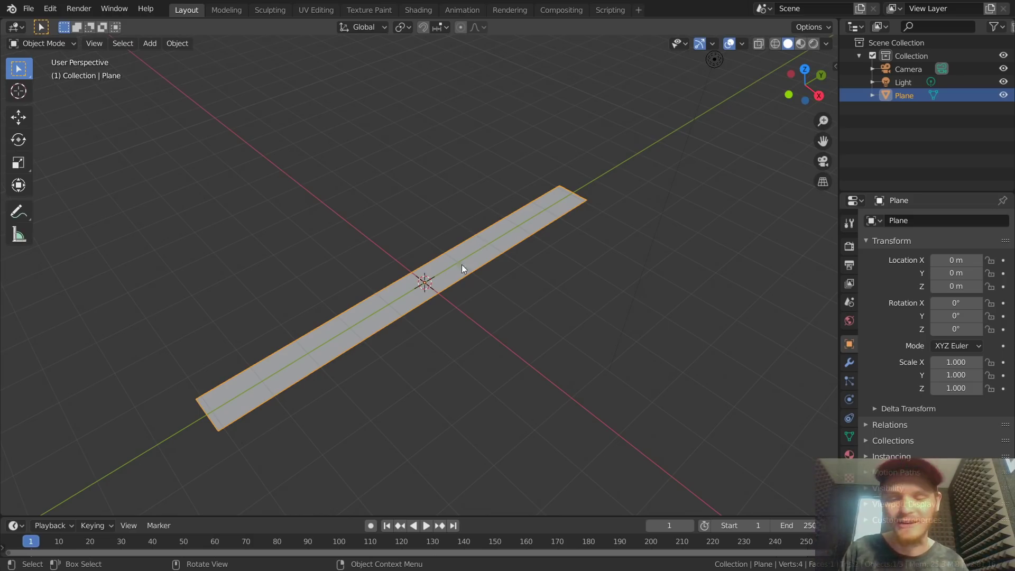
Add 36 loop cuts across the strip's length in Edit Mode and return to Object Mode.
key("Tab")
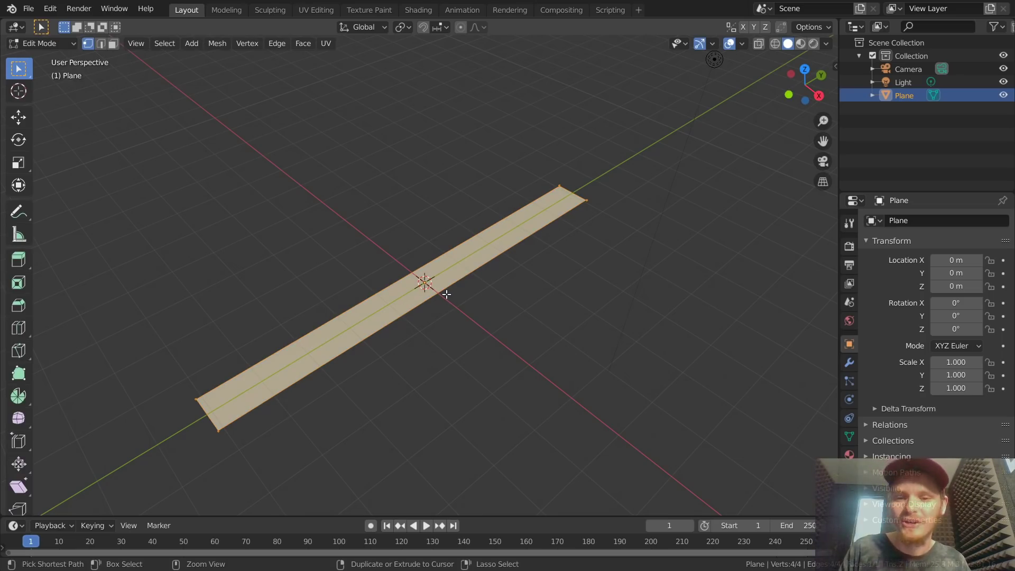
key("ctrl+r")
scroll(427, 290, "up", 20)
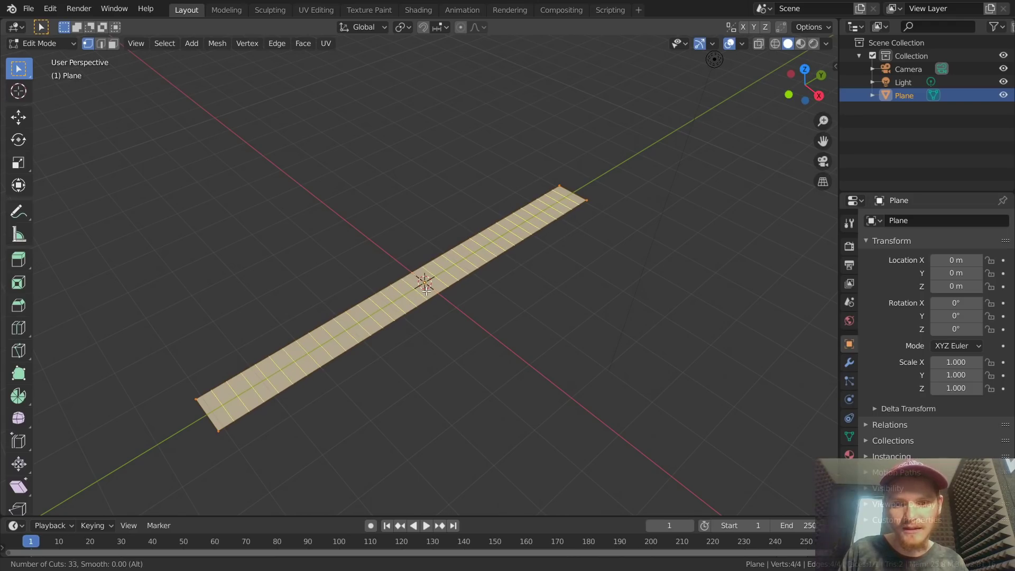
scroll(427, 290, "up", 3)
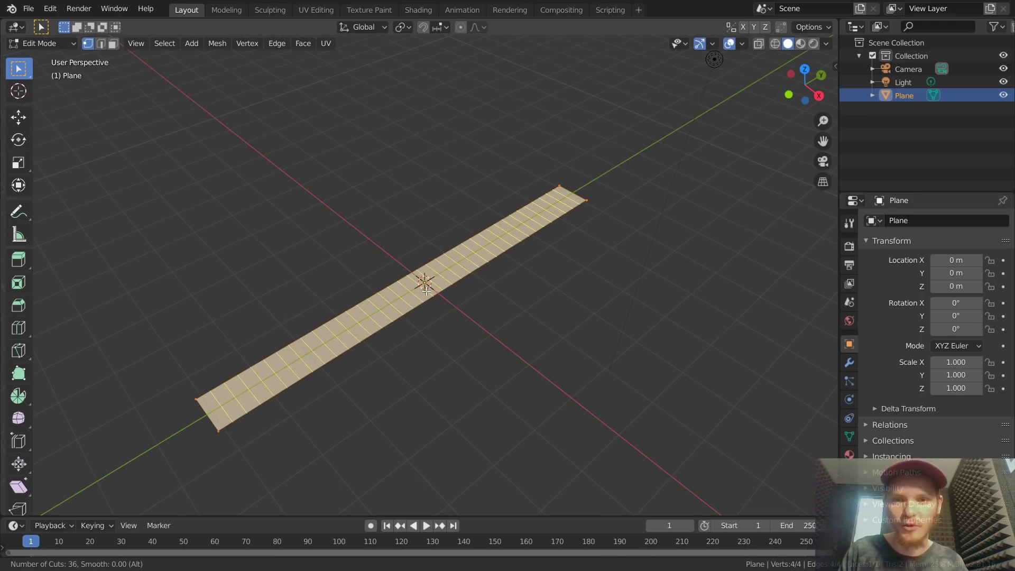
left_click(444, 286)
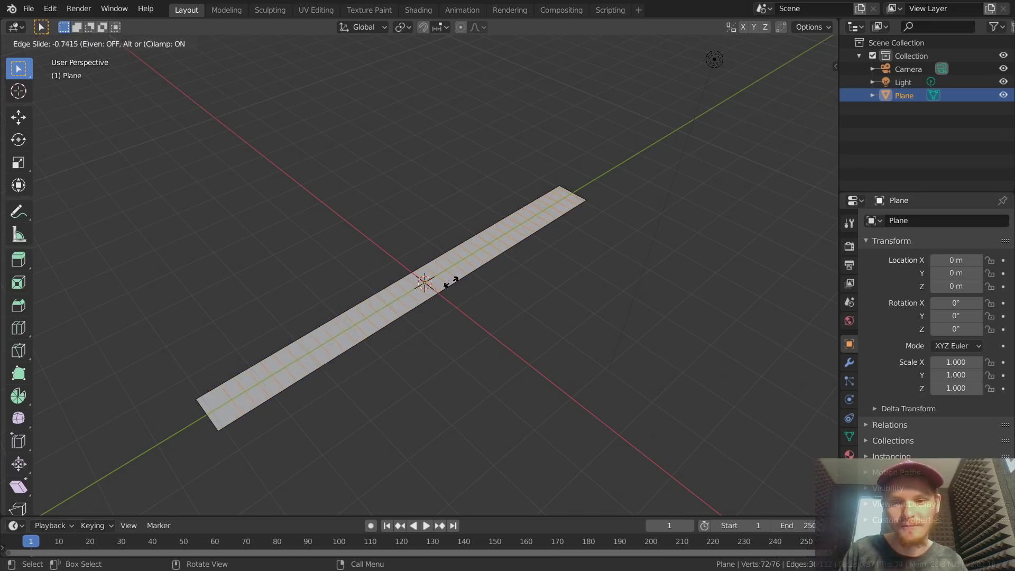
left_click(452, 282)
middle_click_drag(427, 276, 446, 265)
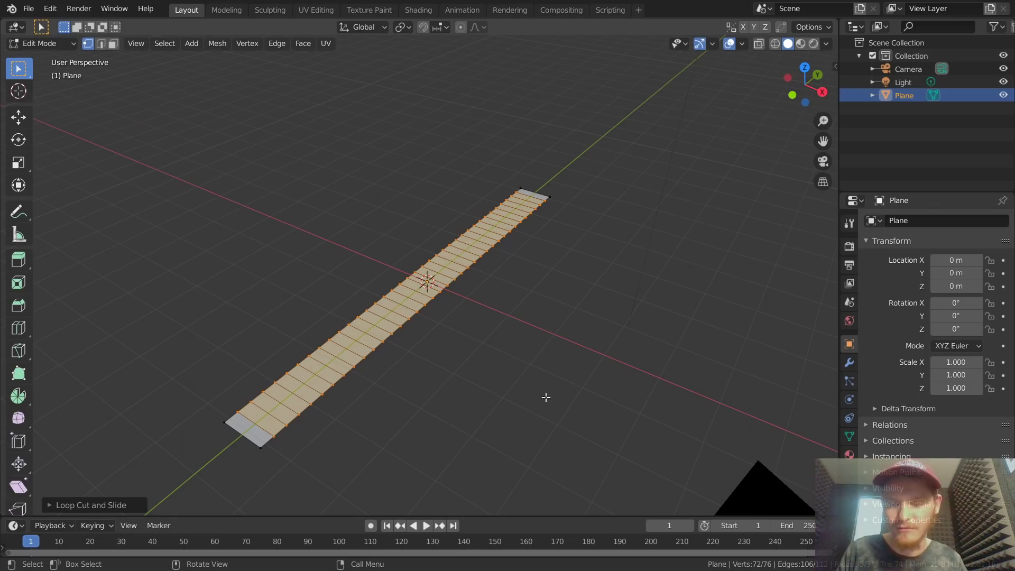
key("Tab")
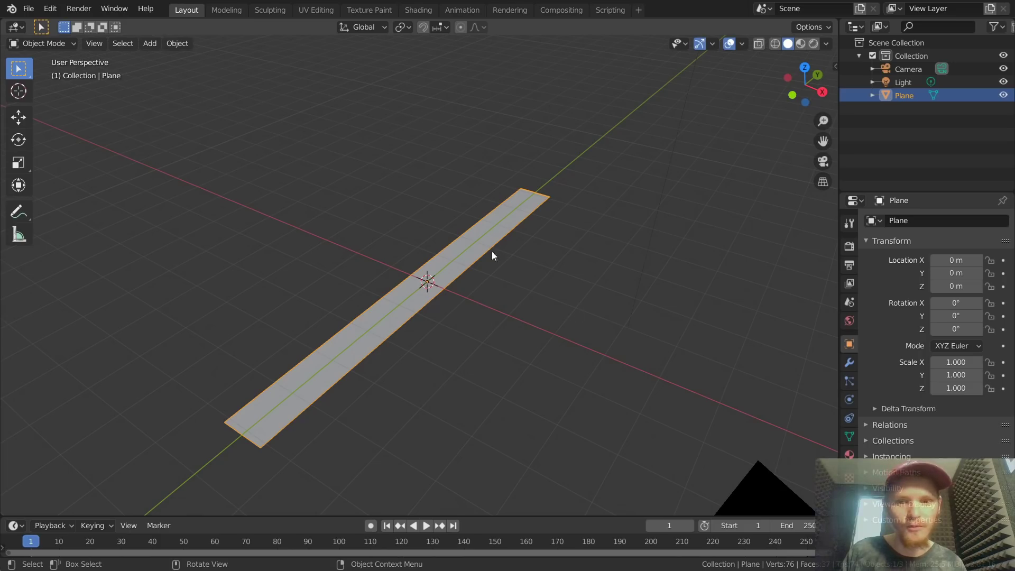
key("Tab")
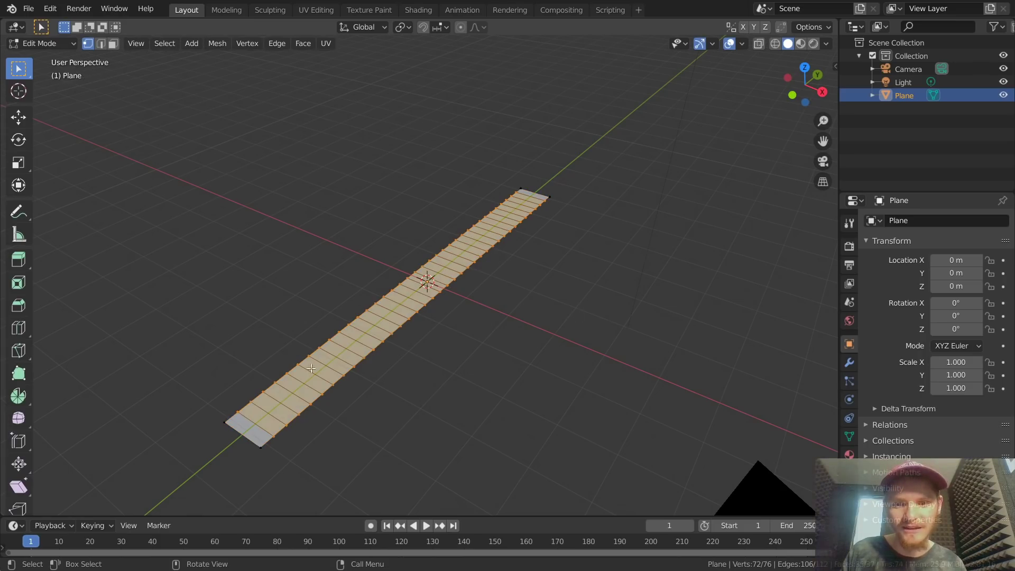
left_click(241, 445)
key("g")
key("Escape")
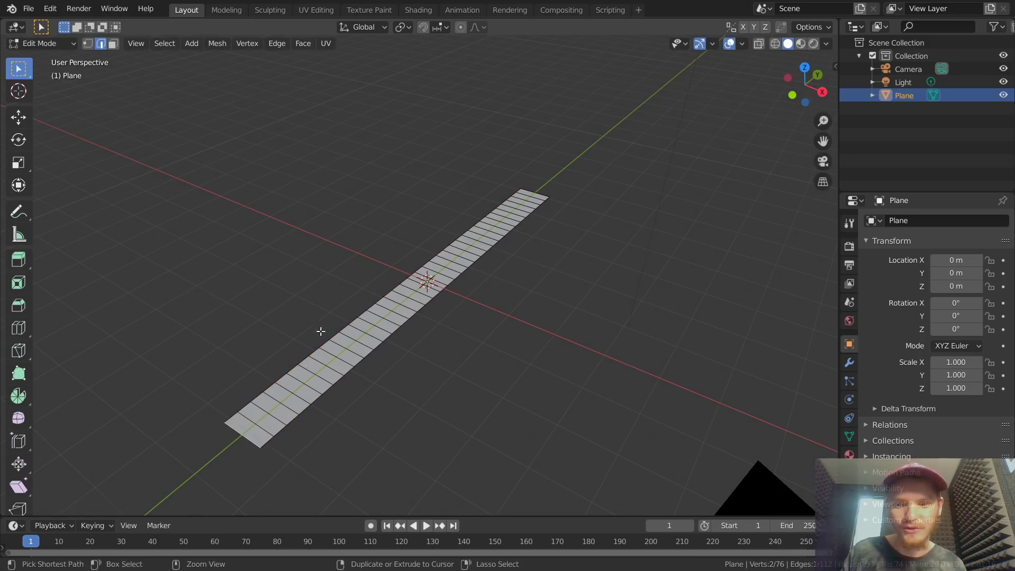
key("Tab")
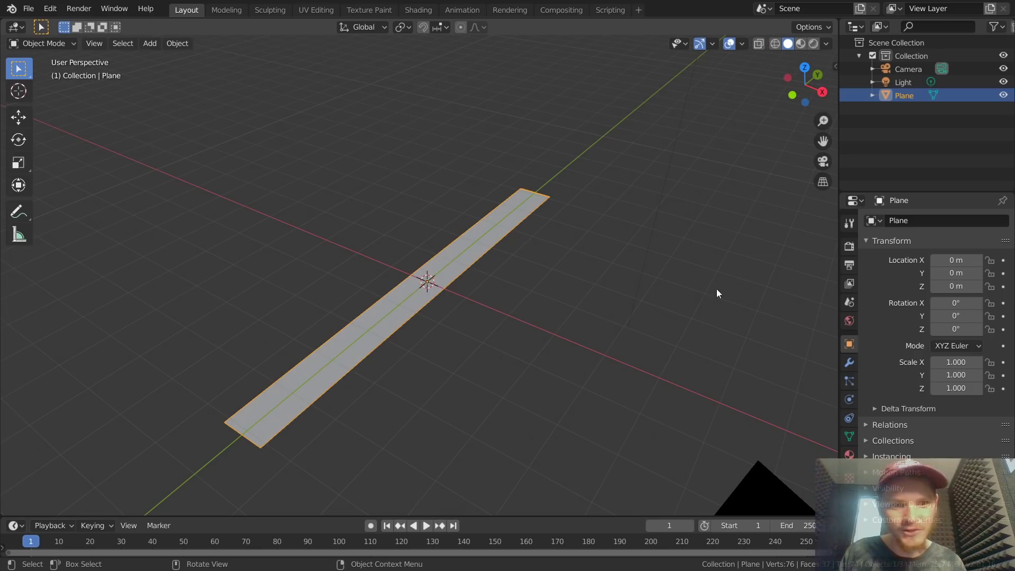
Add a Simple Deform modifier to the strip and set its Twist axis to Y.
left_click(849, 362)
left_click(904, 221)
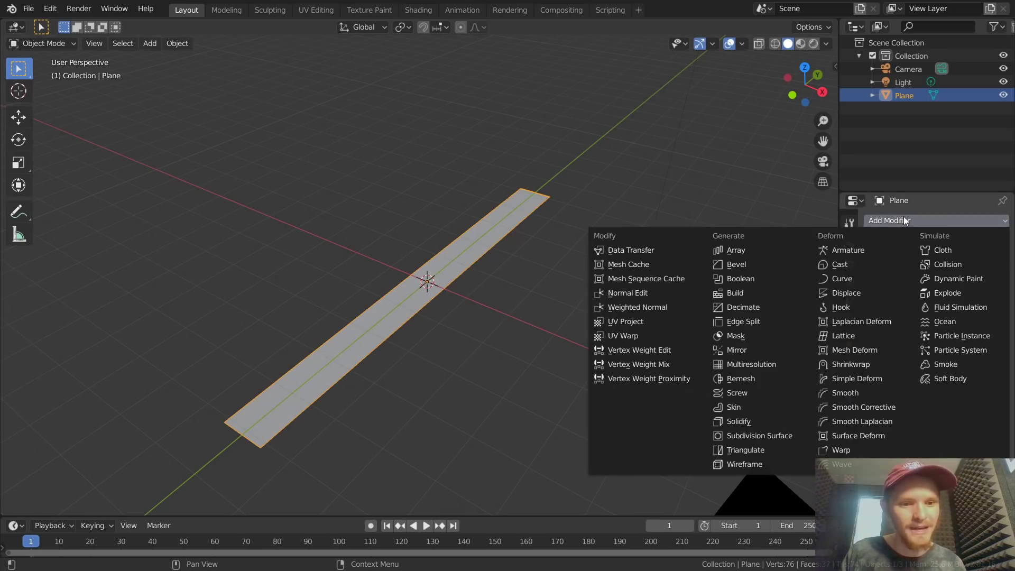
left_click(861, 381)
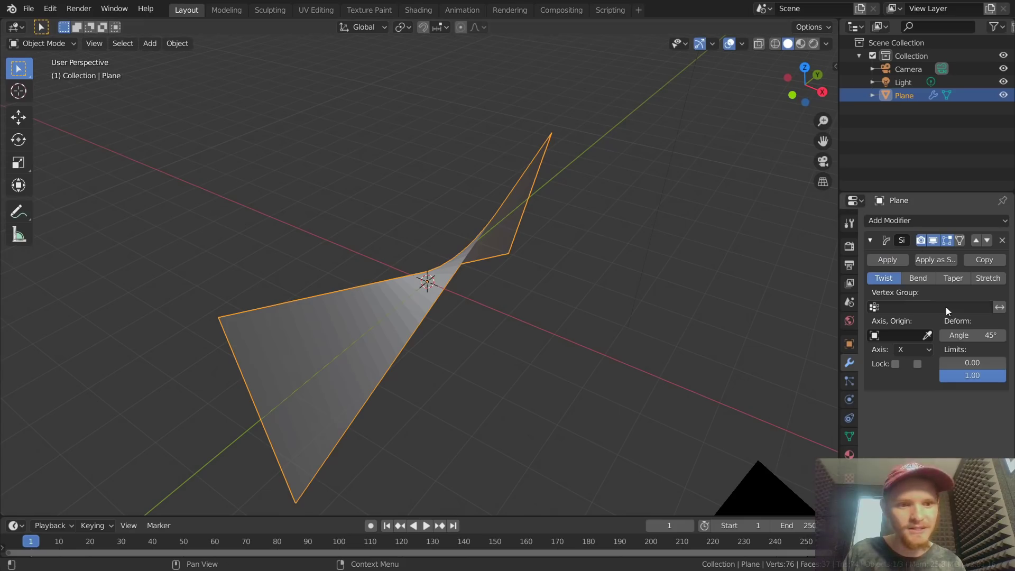
left_click(905, 351)
left_click(902, 379)
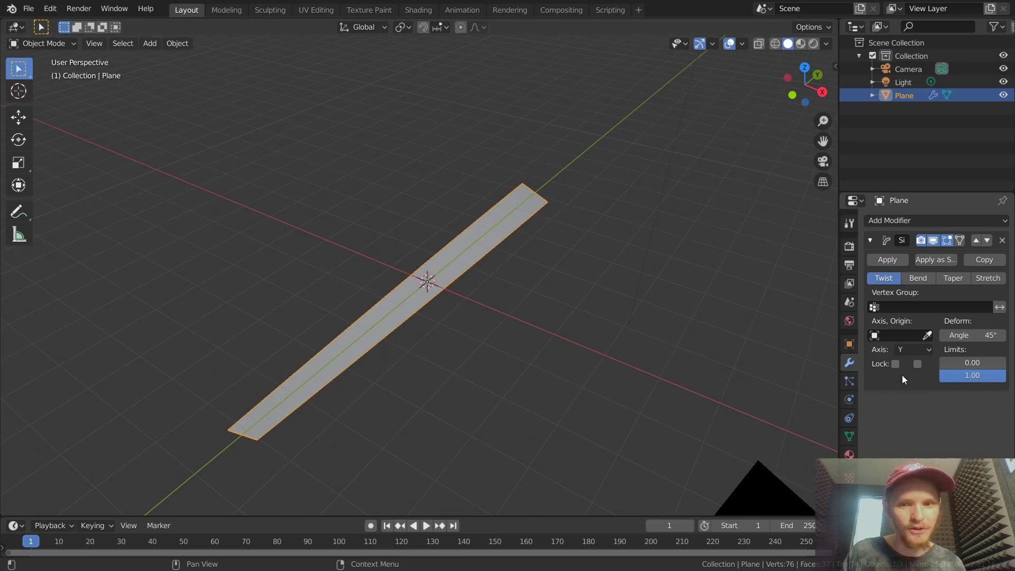
Set the Simple Deform twist angle to 180°.
middle_click_drag(767, 339, 930, 336)
mouse_move(973, 335)
left_mouse_down()
mouse_move(910, 336)
mouse_move(969, 333)
left_mouse_up()
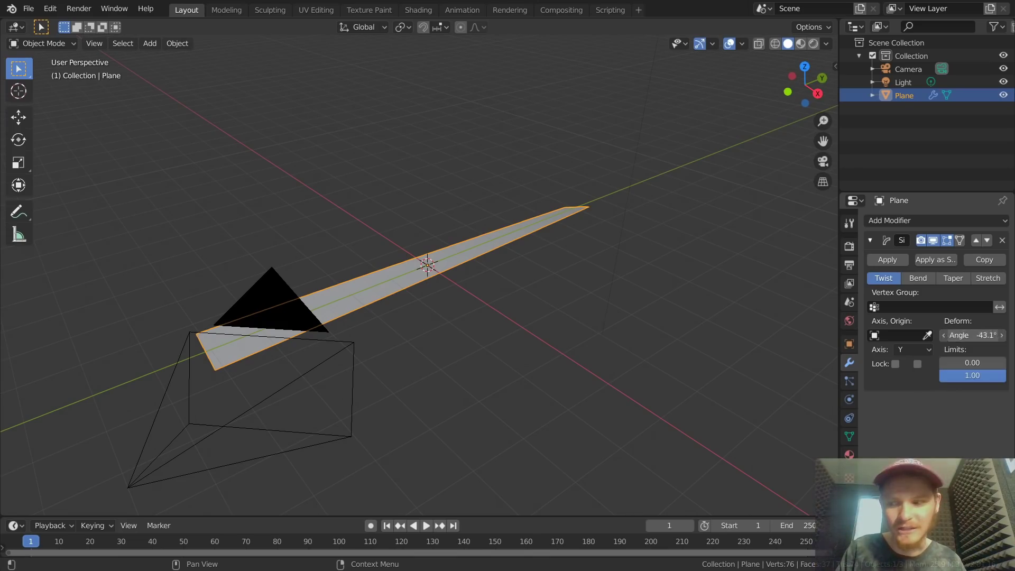
left_click(969, 333)
type("180")
key("Return")
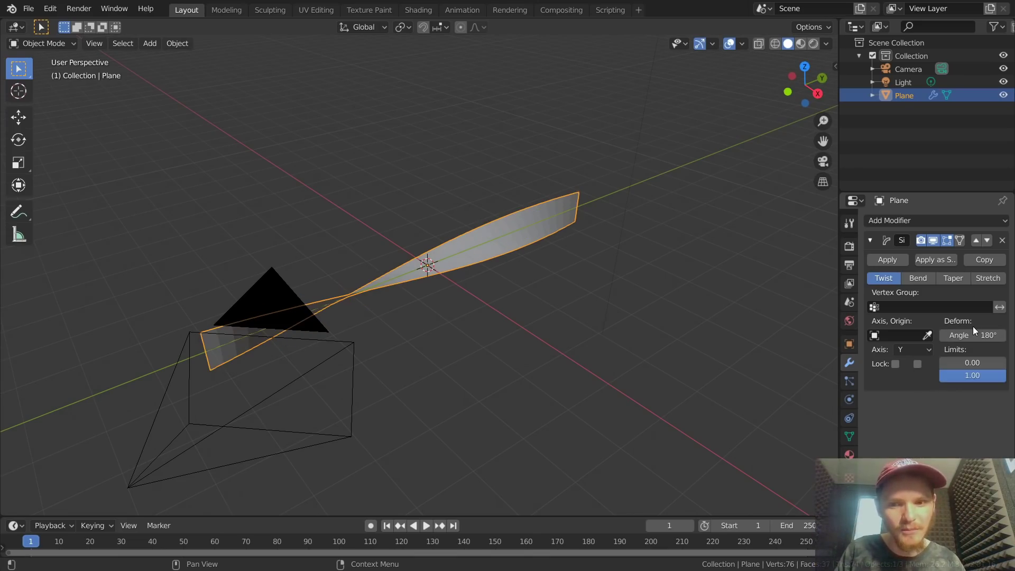
Circle both ends of the twisted strip with freehand annotations, and erase the marks.
middle_click_drag(610, 193, 503, 225)
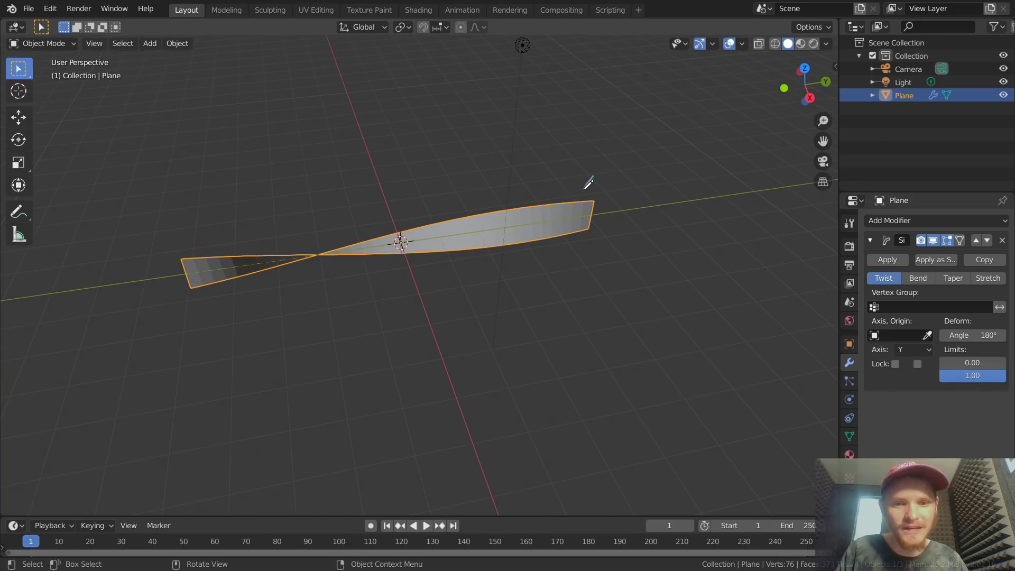
mouse_move(589, 182)
left_mouse_down()
mouse_move(583, 217)
mouse_move(601, 232)
mouse_move(619, 183)
mouse_move(569, 208)
mouse_move(612, 225)
left_mouse_up()
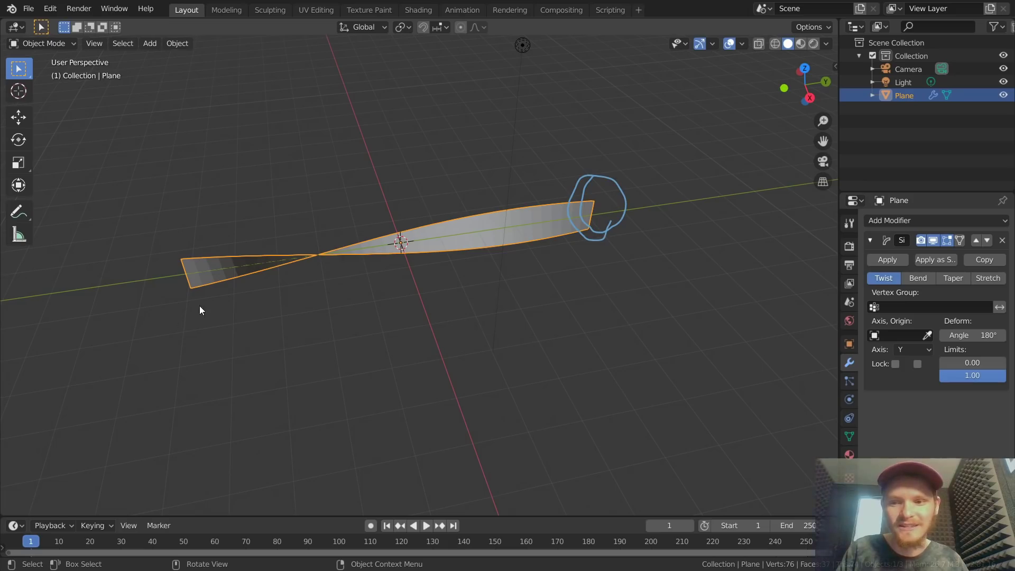
mouse_move(199, 305)
left_mouse_down()
mouse_move(189, 232)
mouse_move(220, 277)
mouse_move(178, 311)
left_mouse_up()
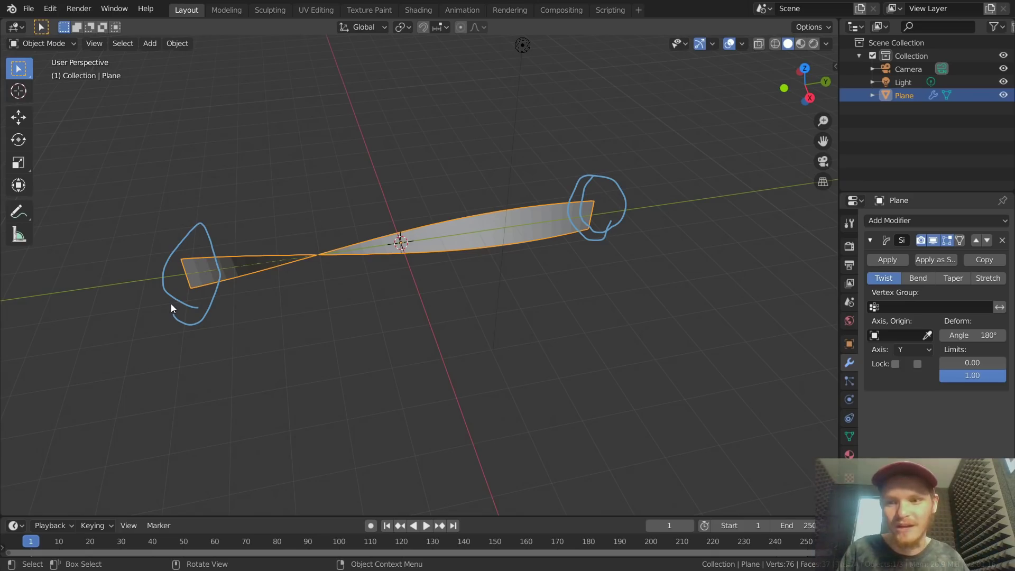
mouse_move(170, 304)
left_mouse_down("ctrl")
mouse_move(166, 344)
mouse_move(220, 243)
mouse_move(185, 336)
mouse_move(229, 258)
mouse_move(190, 245)
mouse_move(193, 225)
left_mouse_up("ctrl")
mouse_move(564, 163)
left_mouse_down("ctrl")
mouse_move(625, 229)
mouse_move(642, 215)
mouse_move(587, 215)
left_mouse_up("ctrl")
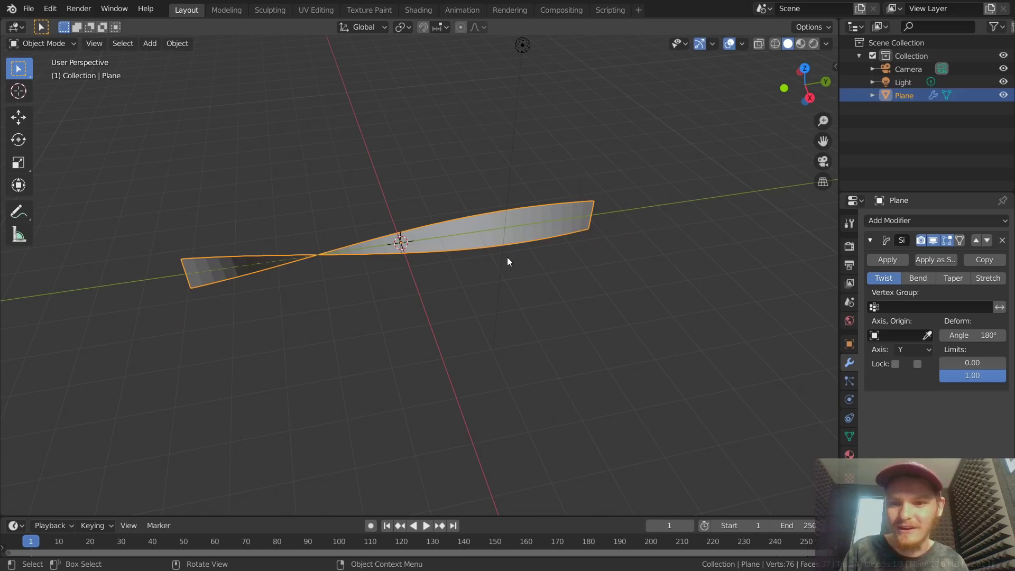
middle_click_drag(507, 257, 522, 250)
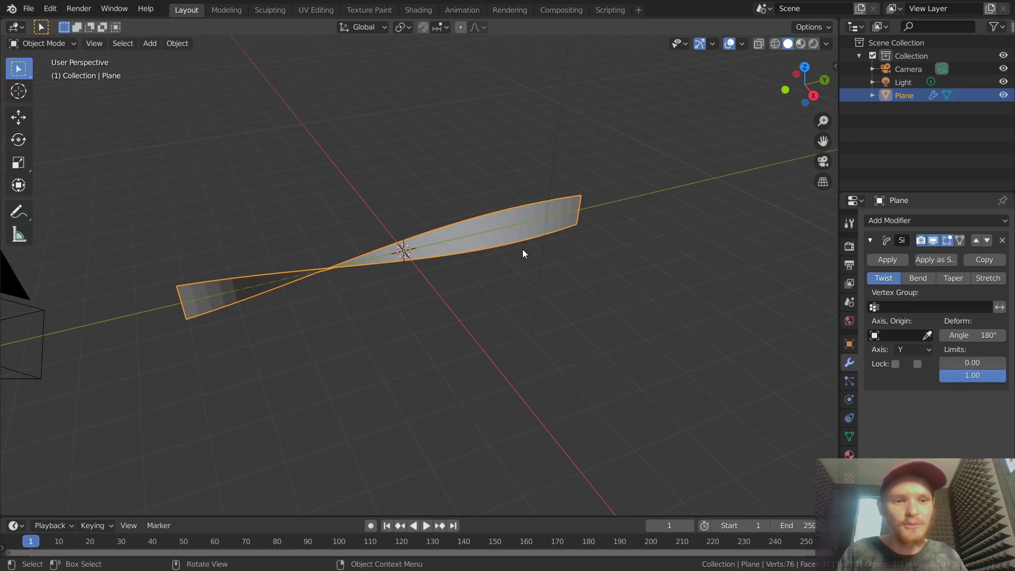
left_click(920, 278)
left_click(890, 279)
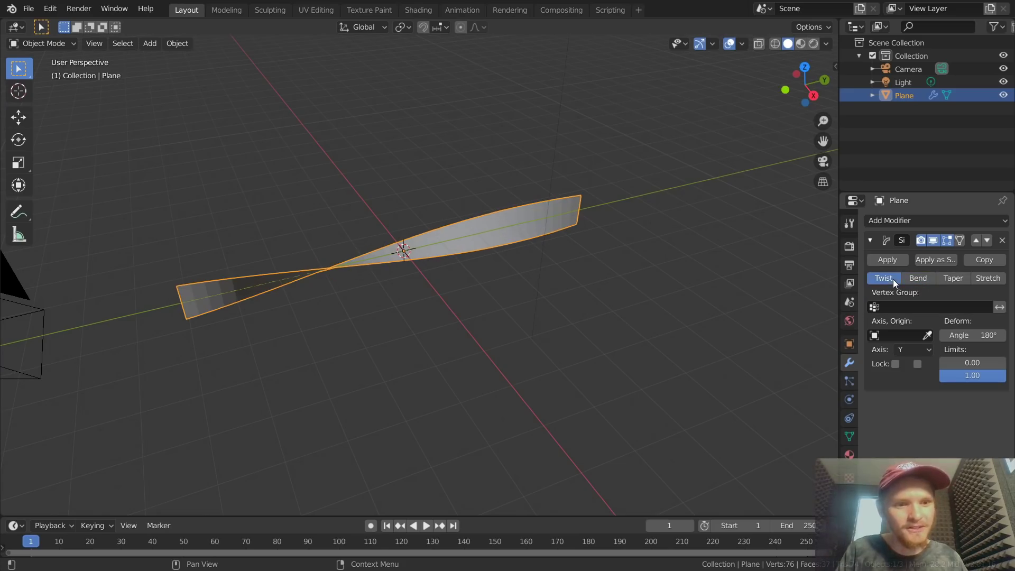
Add a second Simple Deform modifier to the twisted strip and set it to Bend mode.
left_click(901, 218)
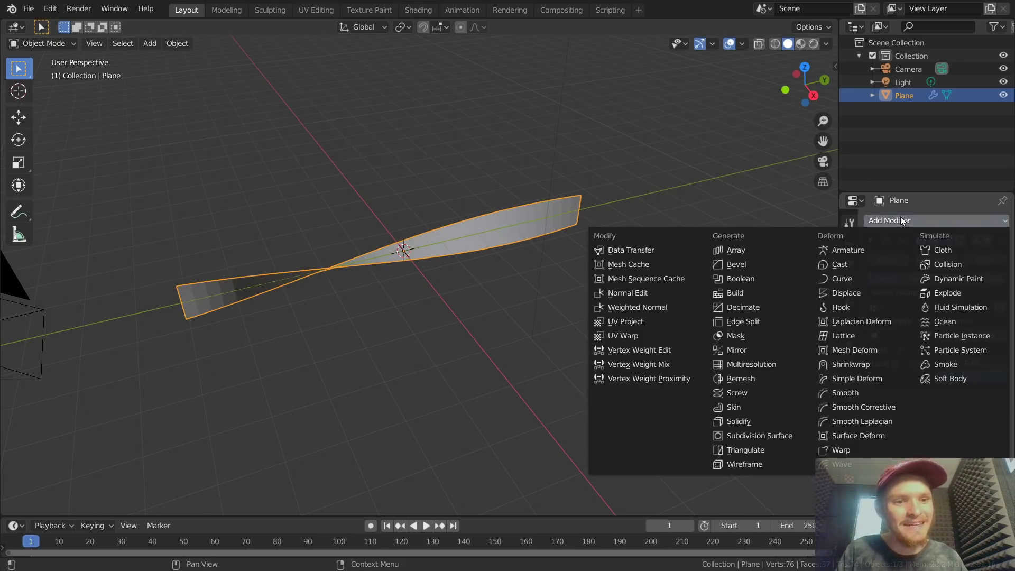
left_click(854, 379)
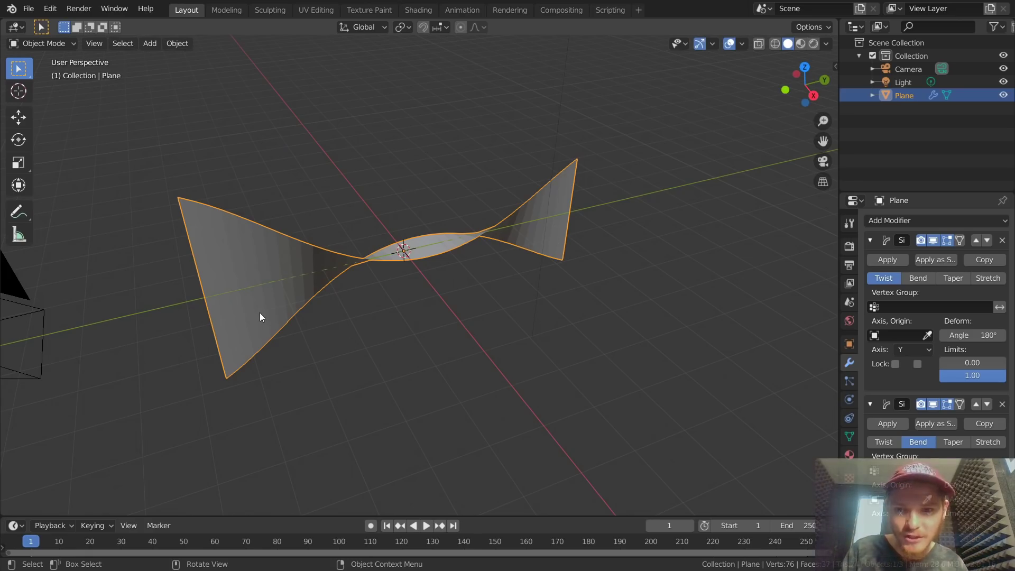
middle_click_drag(407, 248, 253, 281)
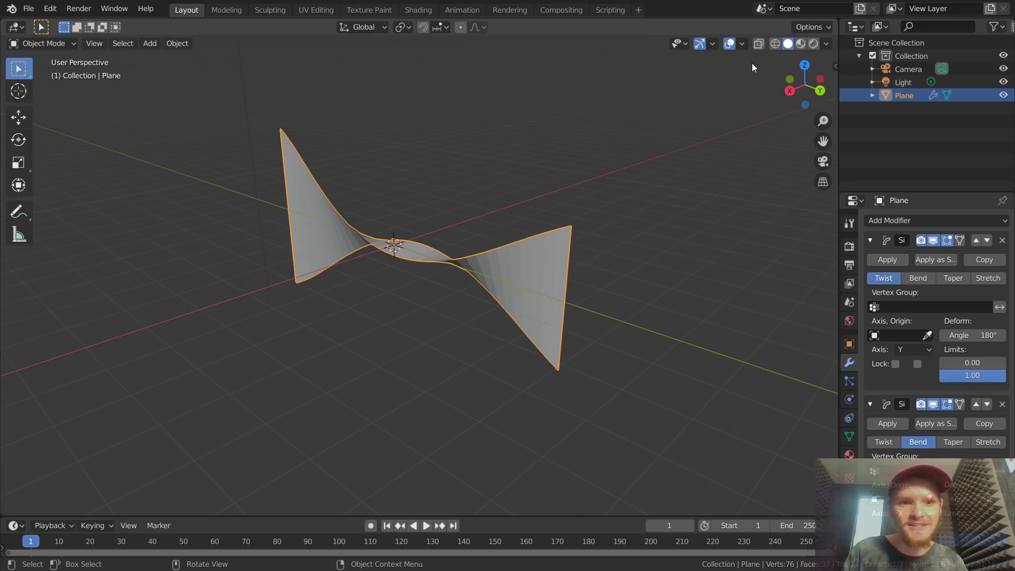
Show the Z axis line in the viewport and change the Bend modifier's axis.
left_click(742, 44)
left_click(817, 106)
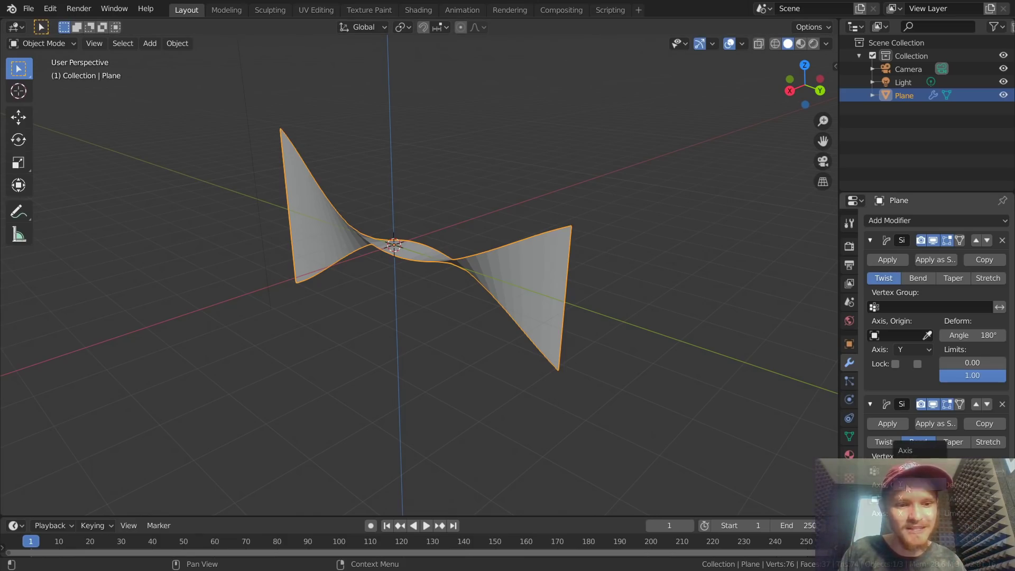
left_click(907, 472)
middle_click_drag(386, 256, 407, 285)
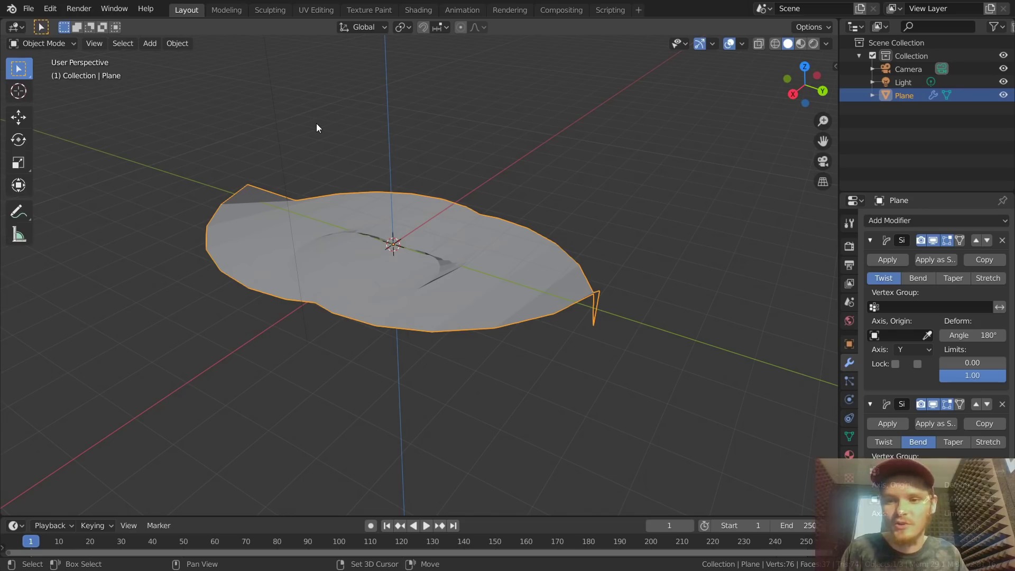
Add a Plain Axes empty at the world origin.
key("shift+a")
mouse_move(296, 240)
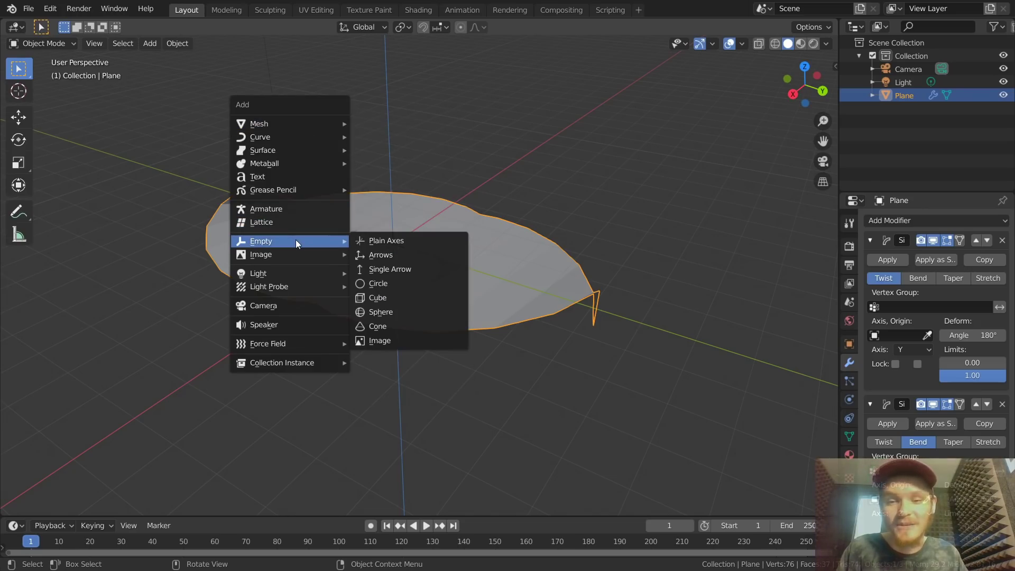
left_click(386, 240)
scroll(412, 241, "up", 2)
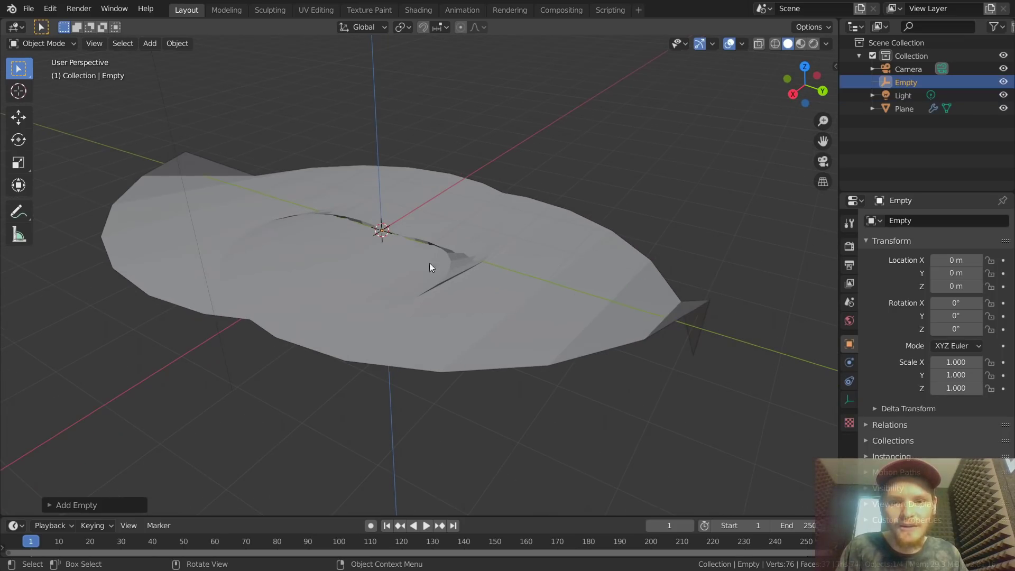
Assign the empty as the origin object of the strip's Bend modifier.
left_click(491, 227)
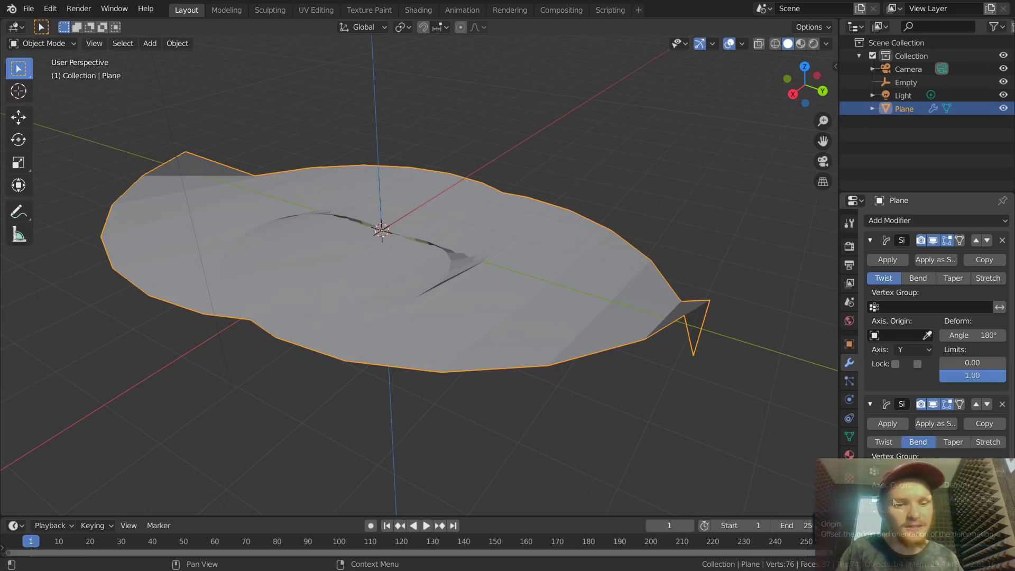
left_click(894, 502)
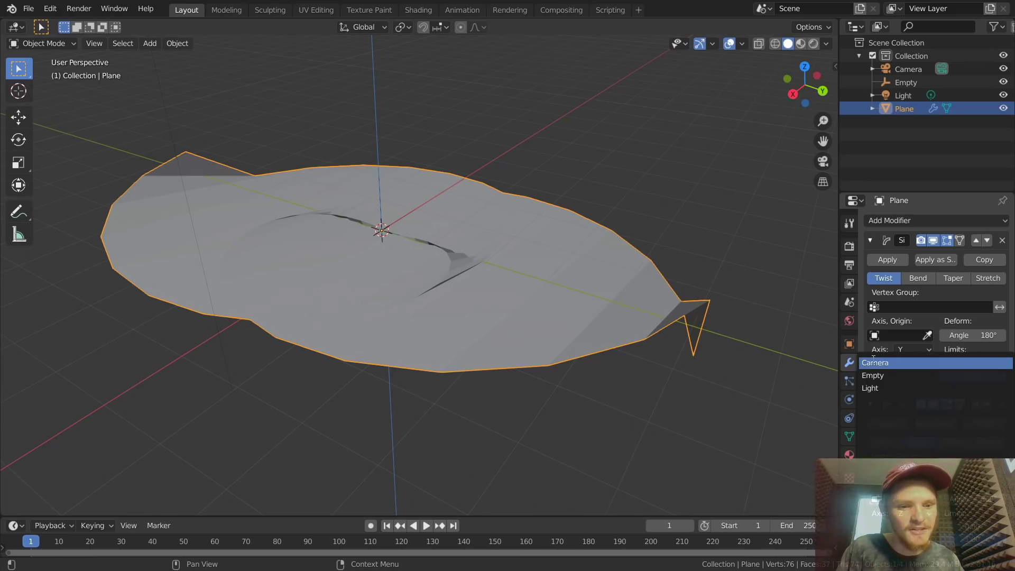
left_click(878, 375)
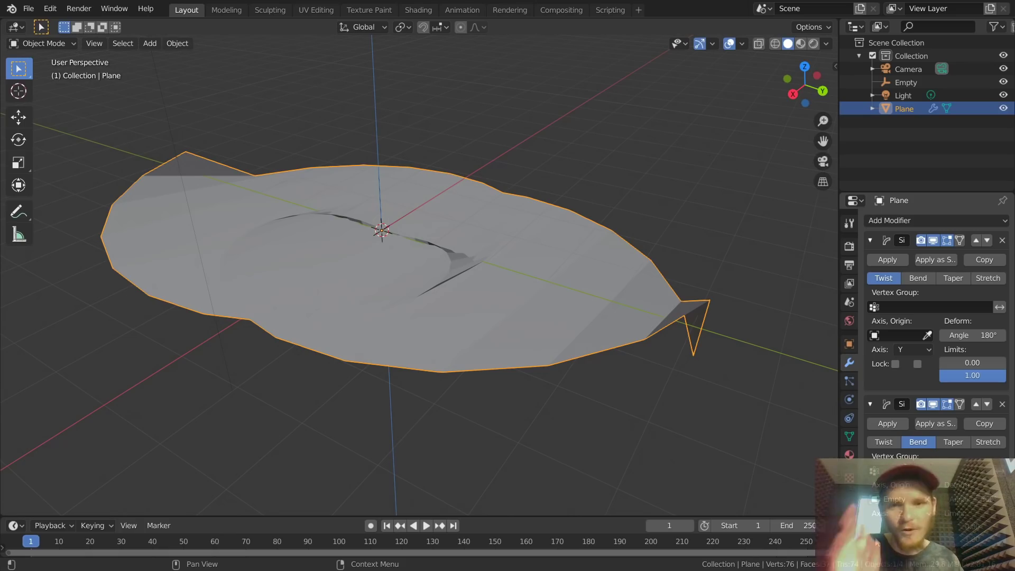
Try moving the empty freely and rotating it about the X axis, clearing each transform again.
left_click(903, 84)
key("g")
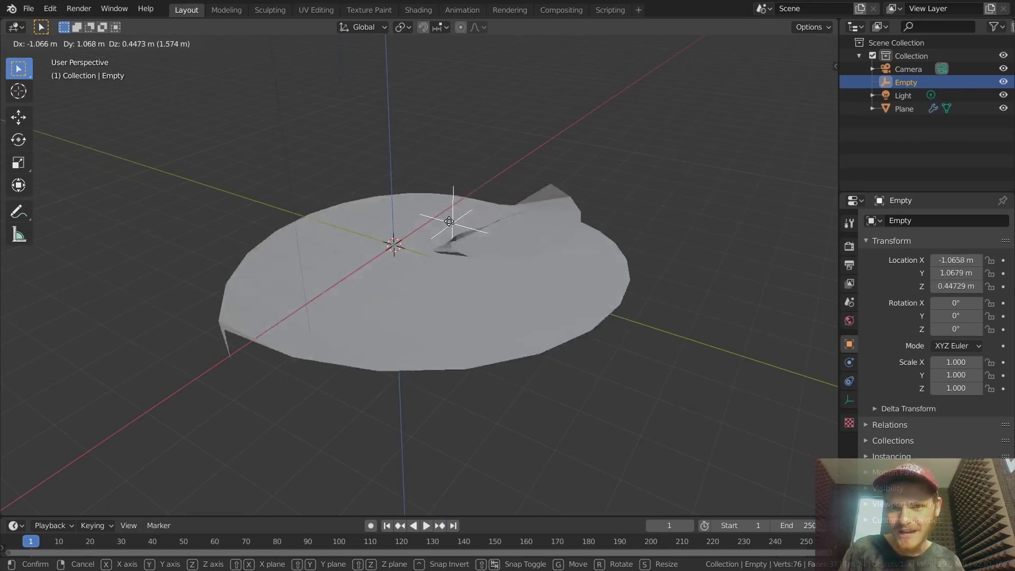
left_click(402, 227)
key("alt+g")
key("r")
key("x")
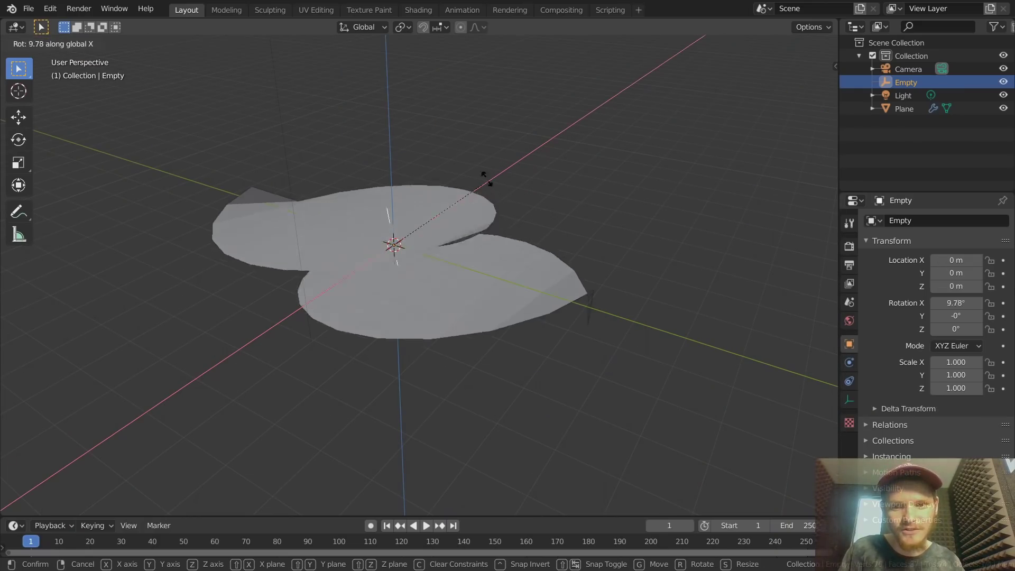
left_click(512, 140)
key("alt+r")
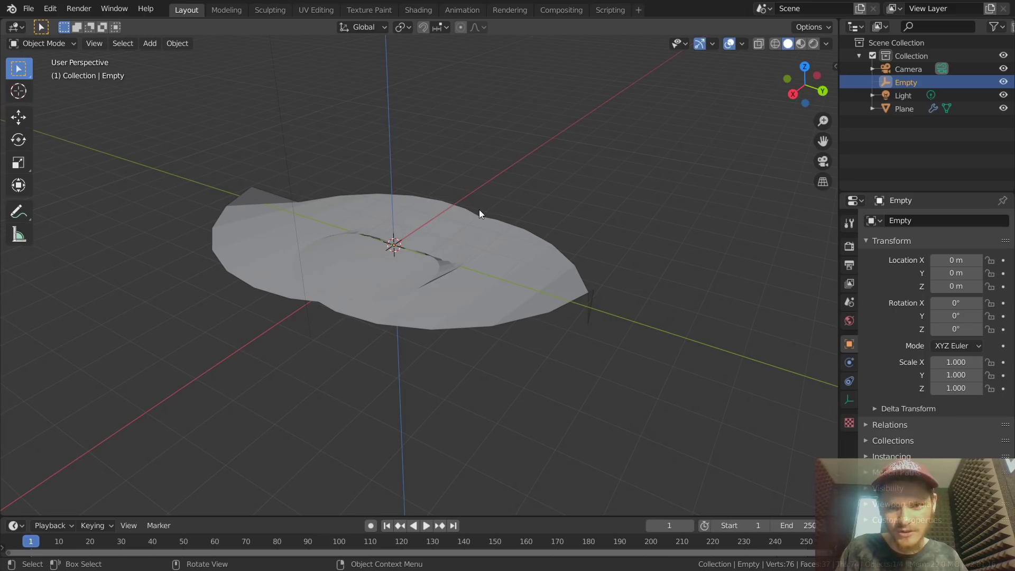
Rotate the empty 90° about the global Z axis to bend the strip into a ring.
key("r")
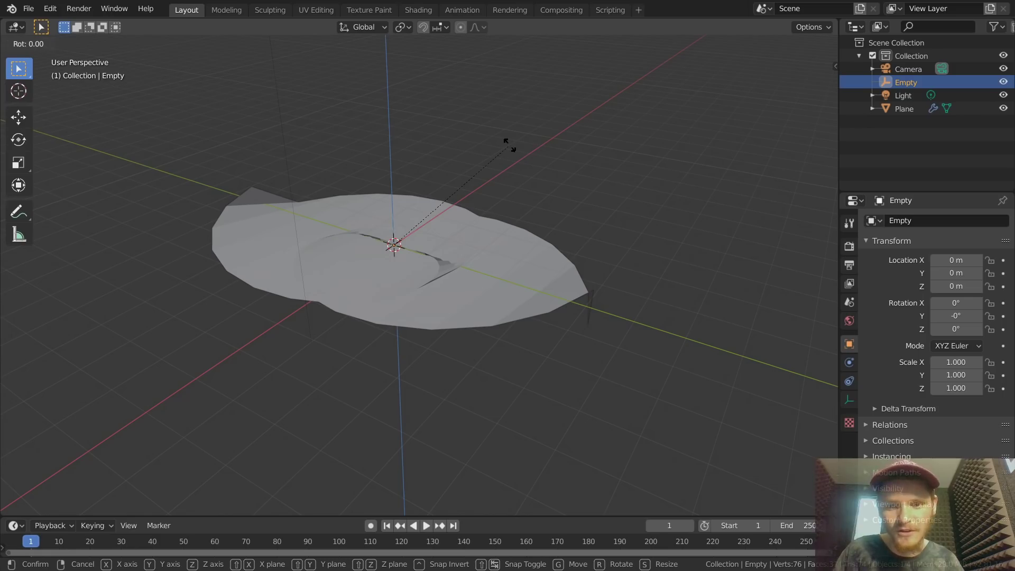
key("z")
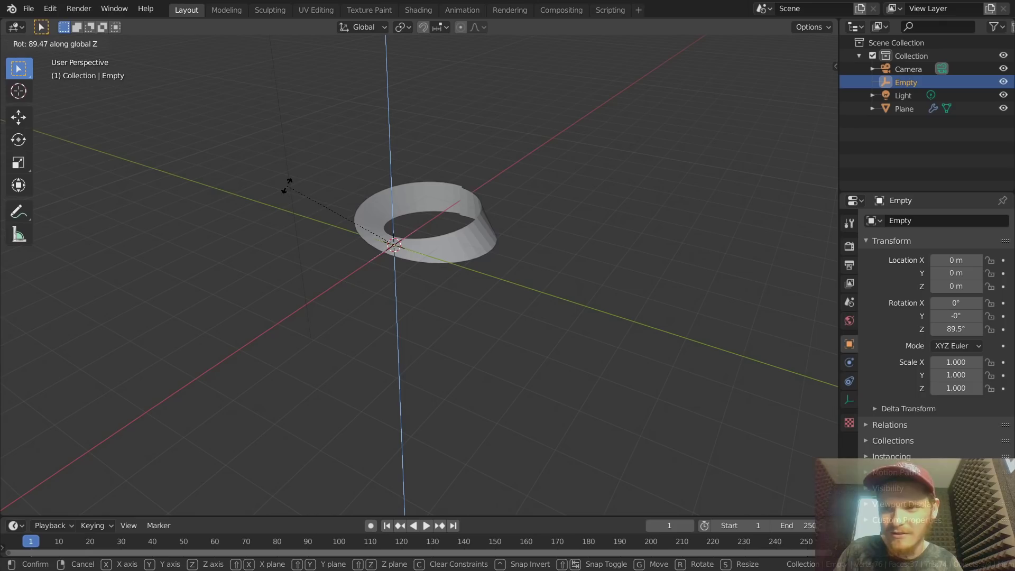
type("90")
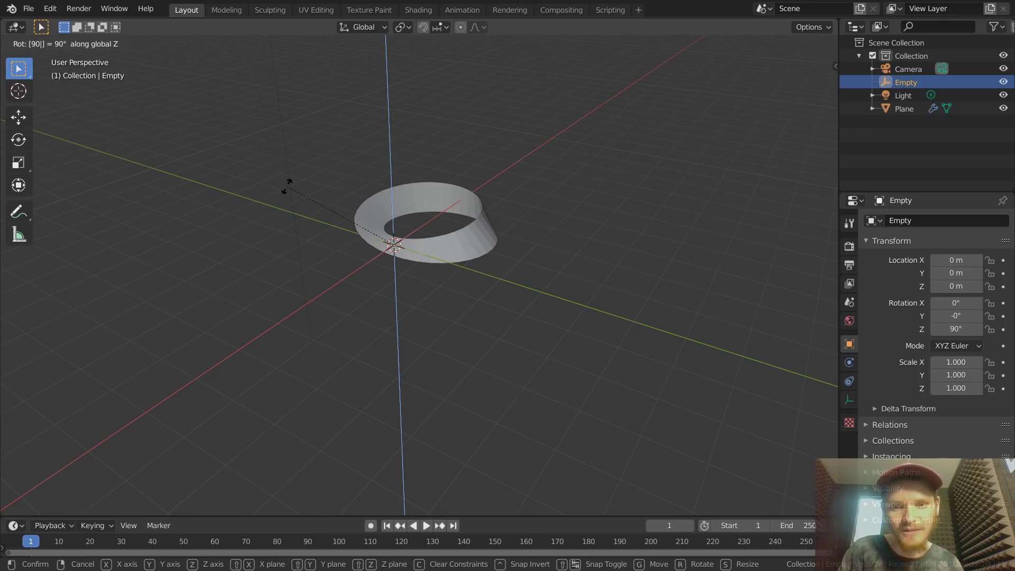
key("Return")
scroll(410, 169, "up", 3)
middle_click_drag(410, 169, 533, 278)
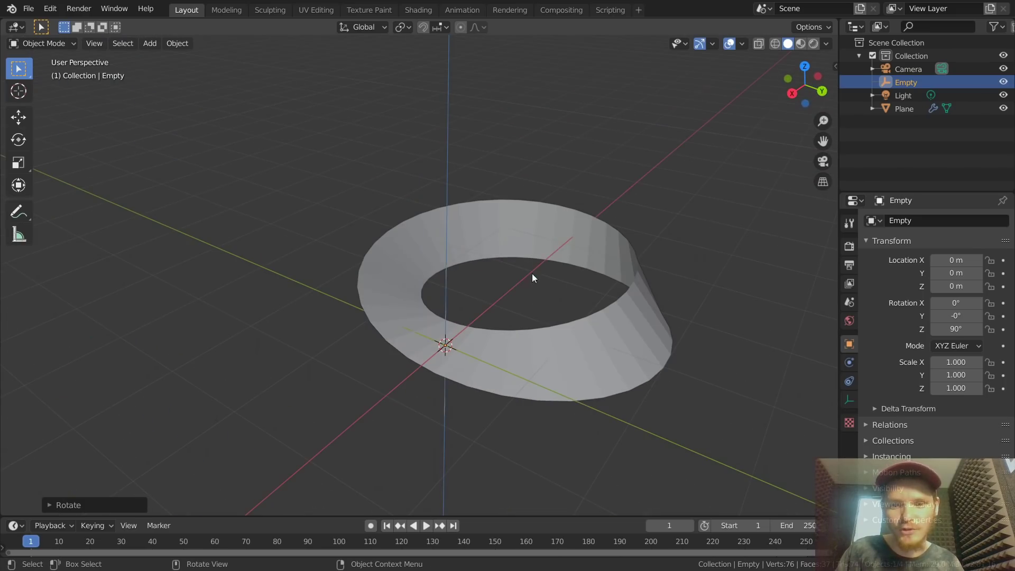
Apply both Simple Deform modifiers to the strip and check its mesh in Edit Mode.
left_click(516, 356)
key("Tab")
middle_click_drag(465, 358, 402, 287)
key("Tab")
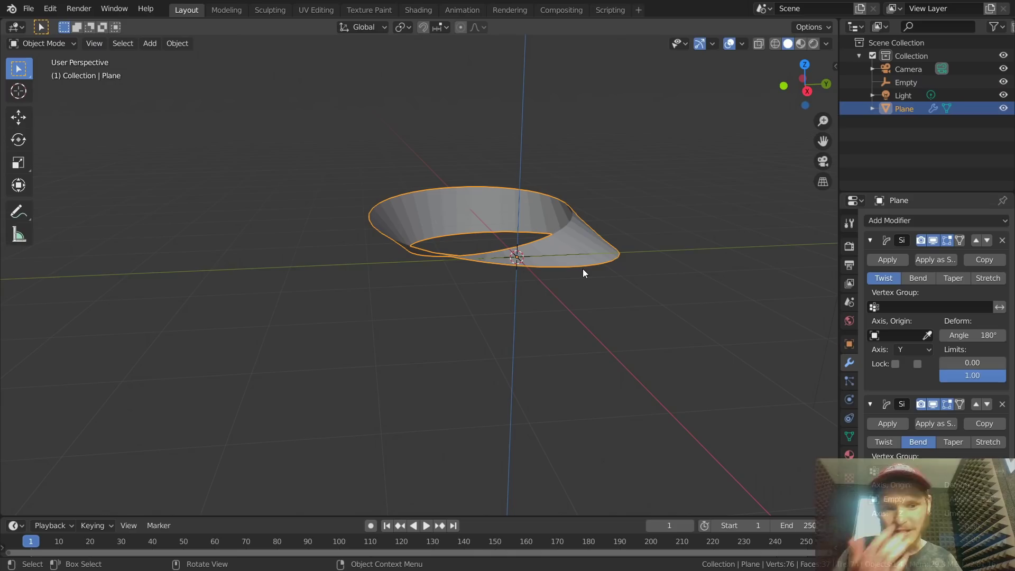
middle_click_drag(642, 295, 572, 207)
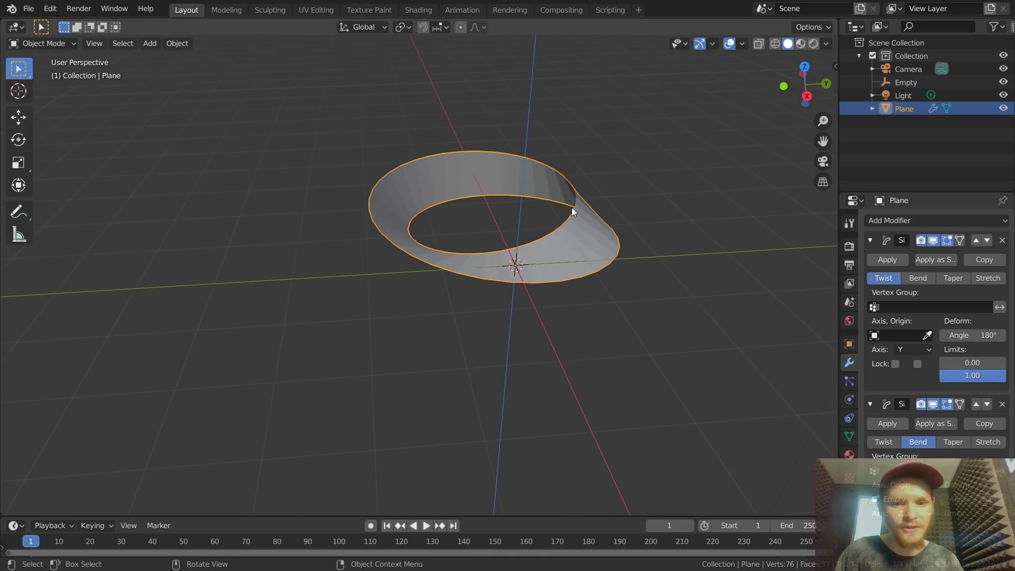
left_click(878, 258)
left_click(878, 258)
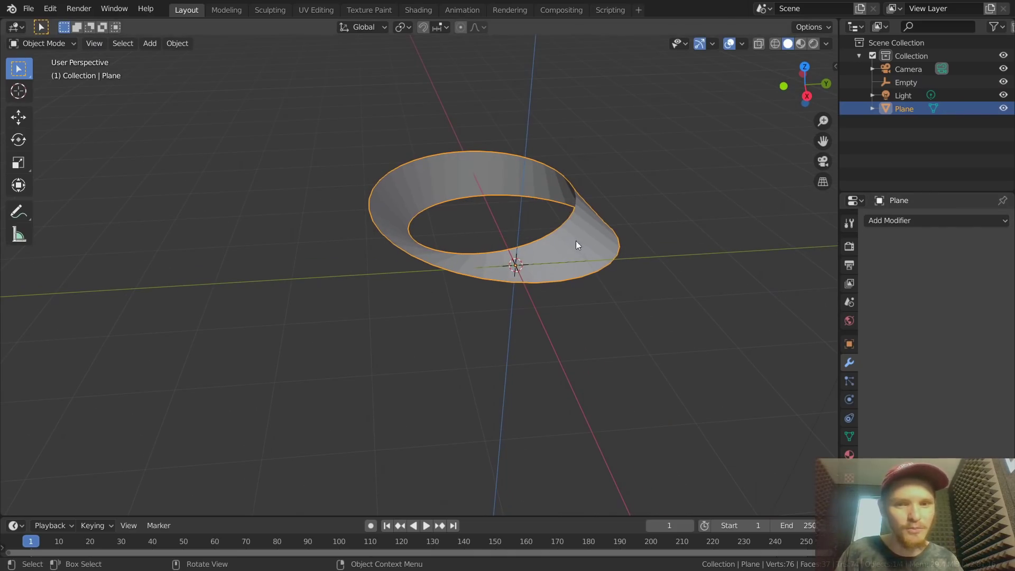
key("Tab")
middle_click_drag(576, 245, 402, 170)
key("Tab")
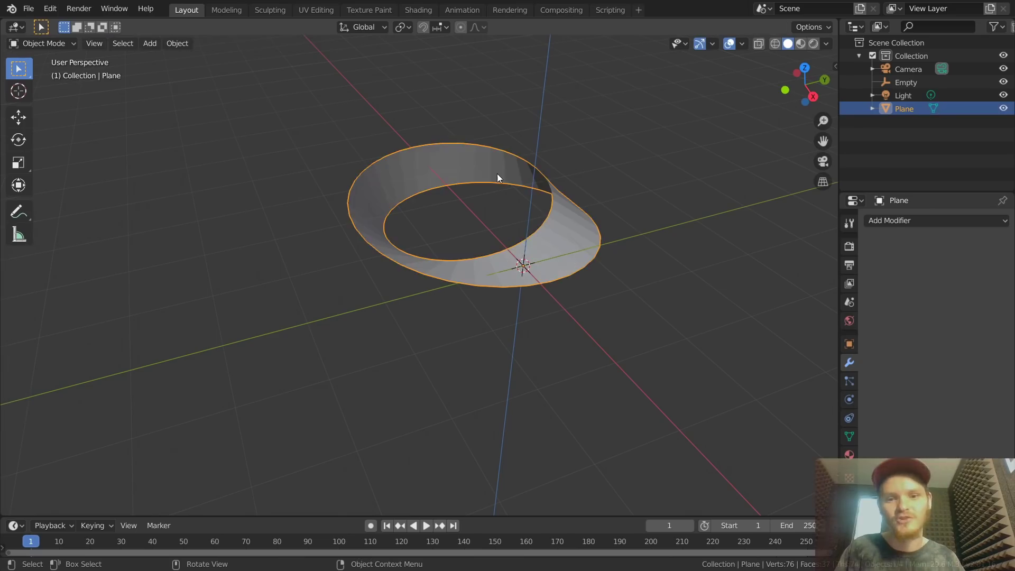
Move the strip about 1.4 m along the X axis so the ring surrounds the world origin.
middle_click_drag(514, 211, 580, 231)
key("g")
key("x")
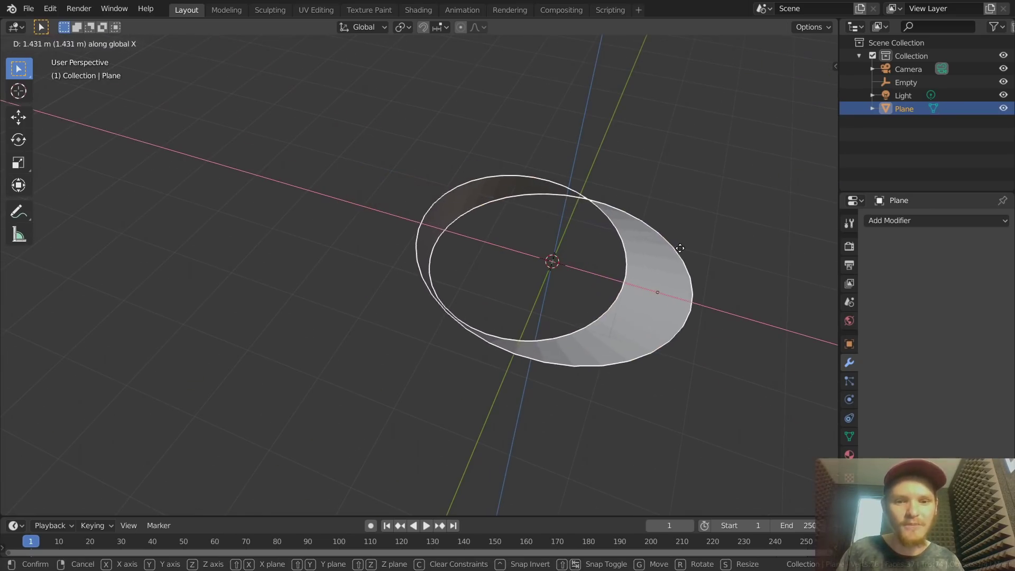
left_click(657, 286)
key("KP_Decimal")
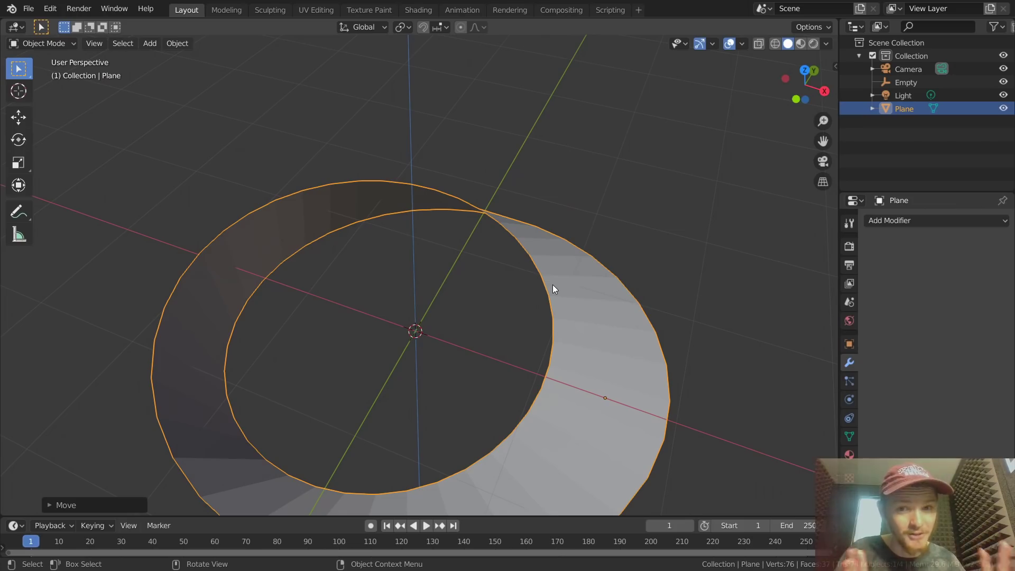
Apply Shade Smooth to the Möbius strip.
right_click(546, 257)
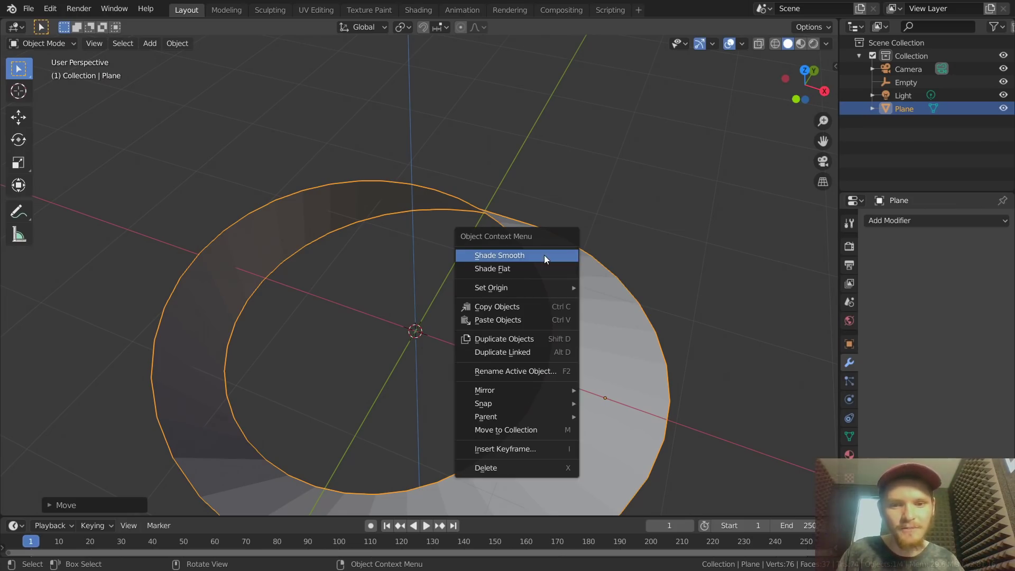
left_click(530, 257)
middle_click_drag(560, 256, 424, 285)
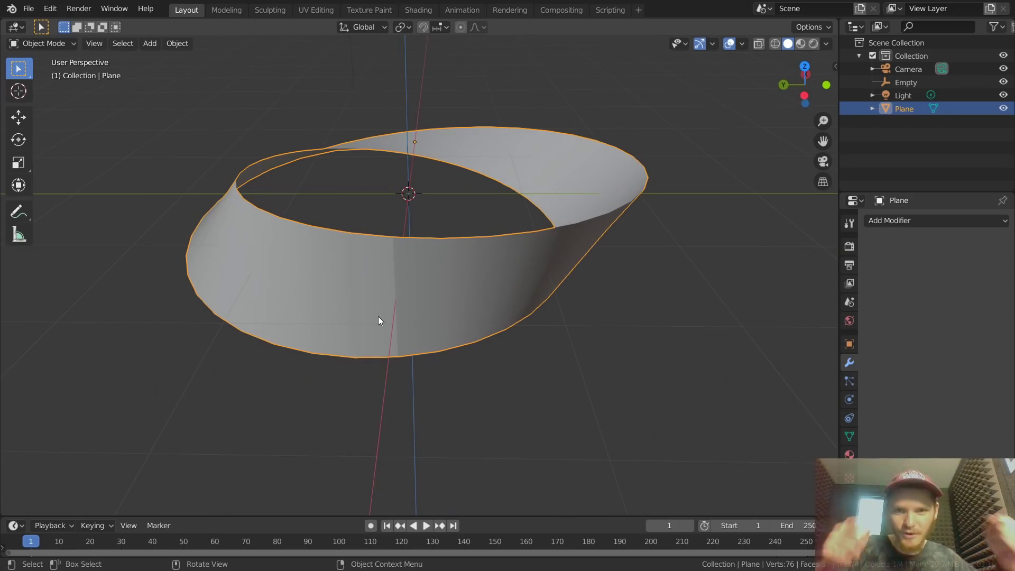
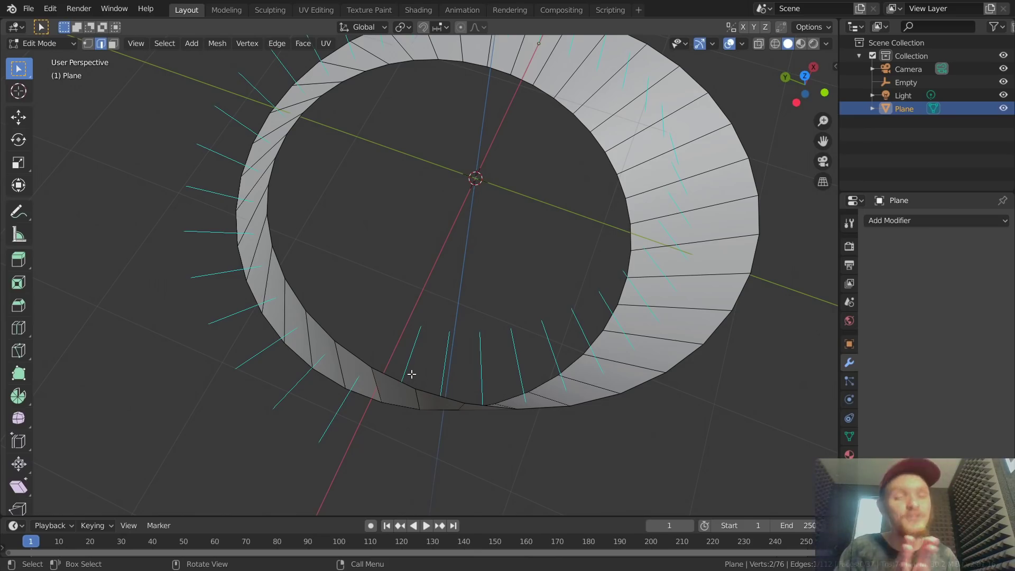
Switch the strip's mesh to vertex selection for working on the seam between its ends.
middle_click_drag(426, 352, 404, 351)
key("grave")
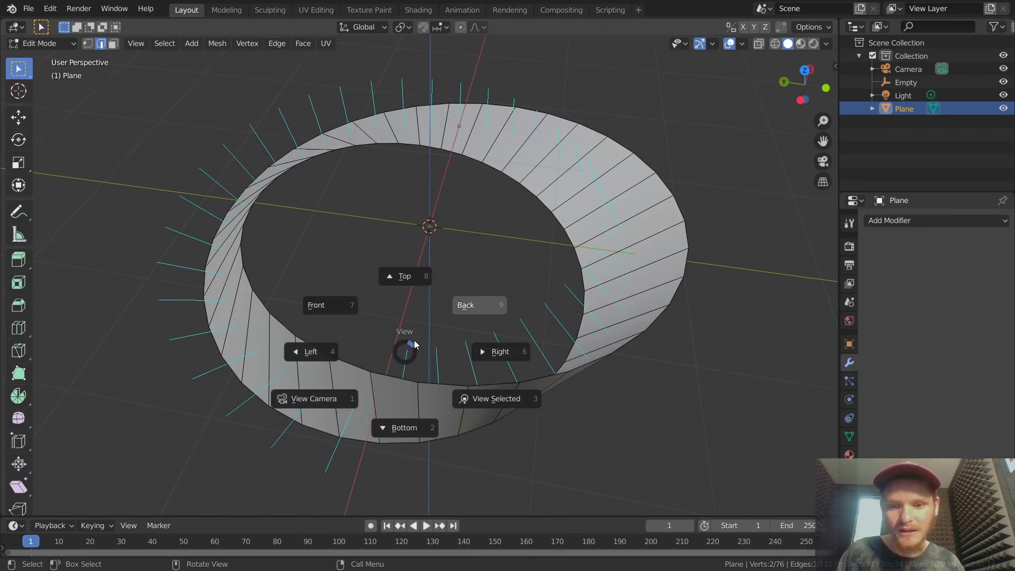
left_click(406, 349)
middle_click_drag(407, 349, 430, 325)
key("1")
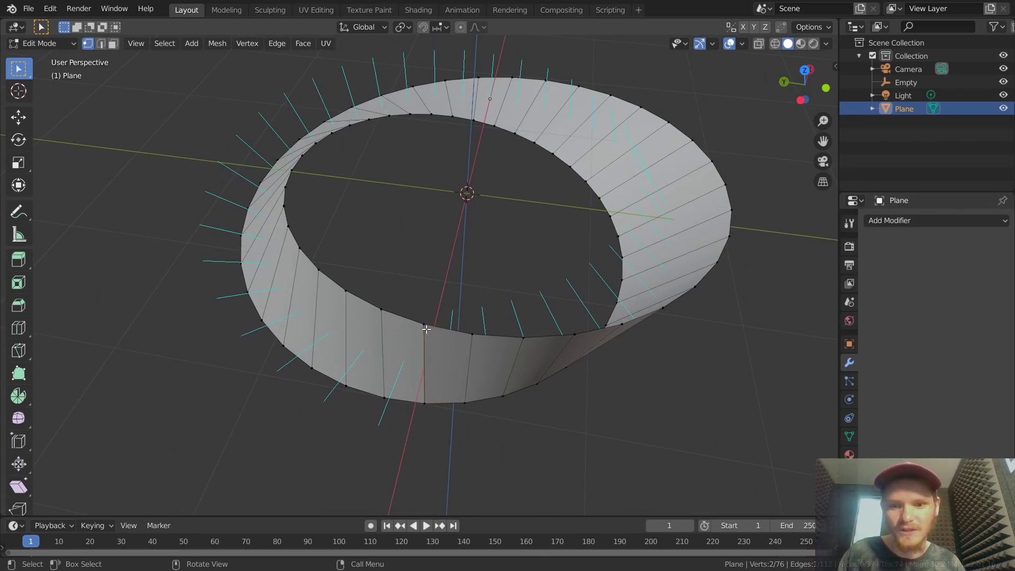
Try moving the upper and lower seam vertices to test whether the strip's ends are joined, and undo the moves.
key("g")
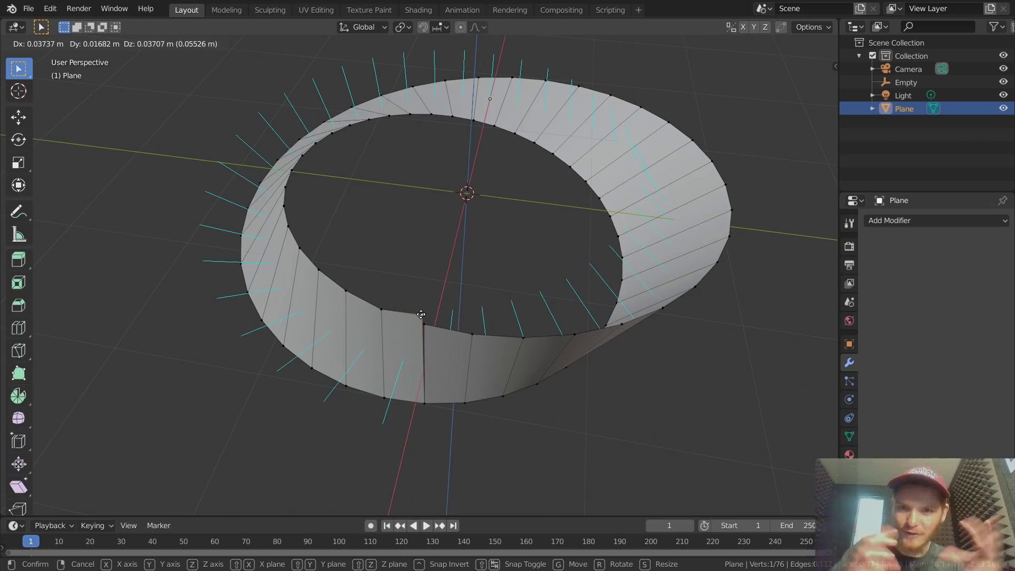
left_click(409, 307)
left_click(425, 403)
key("g")
left_click(406, 417)
key("g")
key("Escape")
key("ctrl+z")
key("ctrl+z")
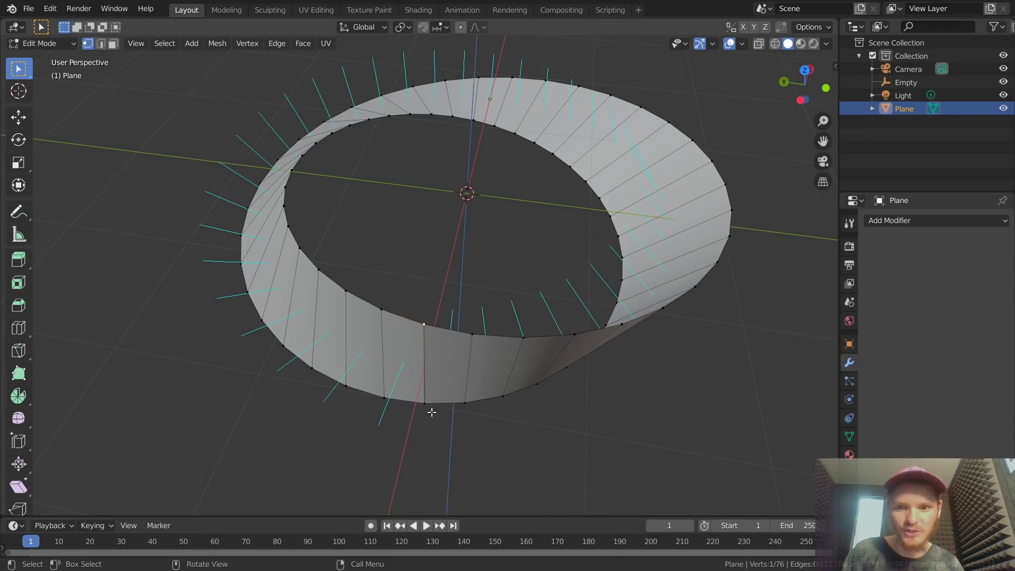
Select all the strip's vertices and run Merge by Distance to join the doubled seam vertices.
left_click_drag(443, 420, 413, 320)
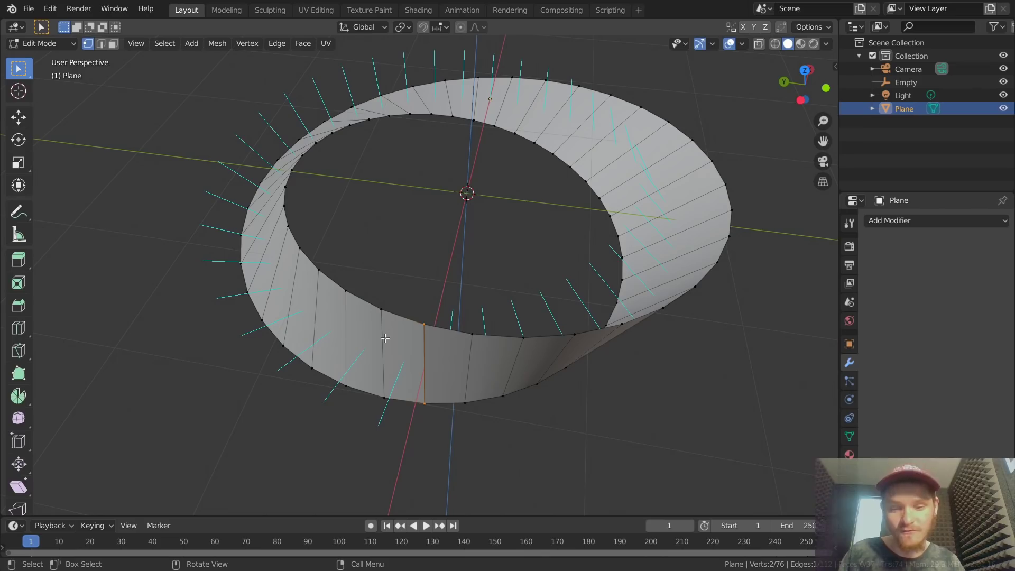
left_click_drag(449, 425, 412, 316)
key("a")
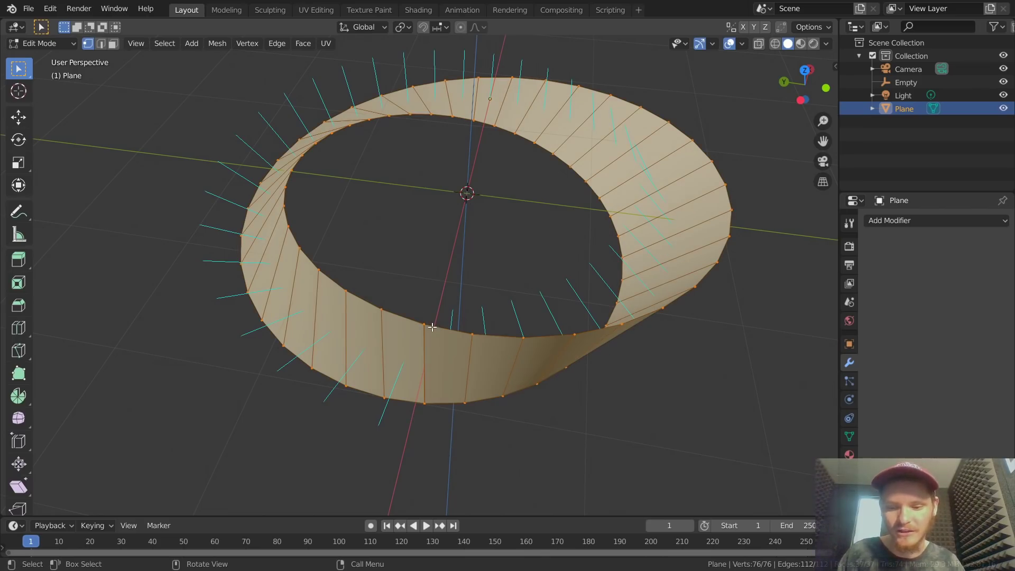
key("F3")
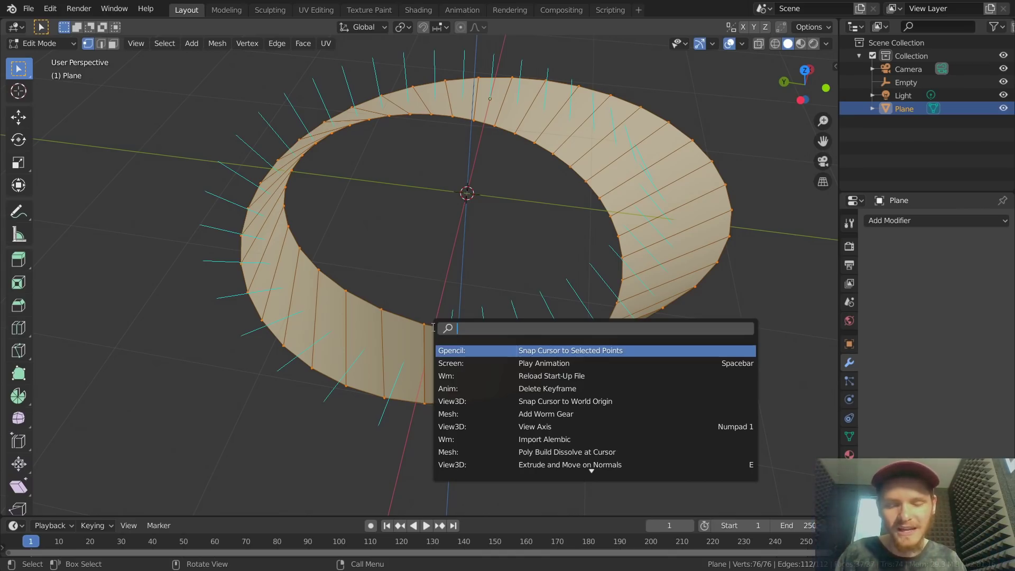
type("merg")
key("Return")
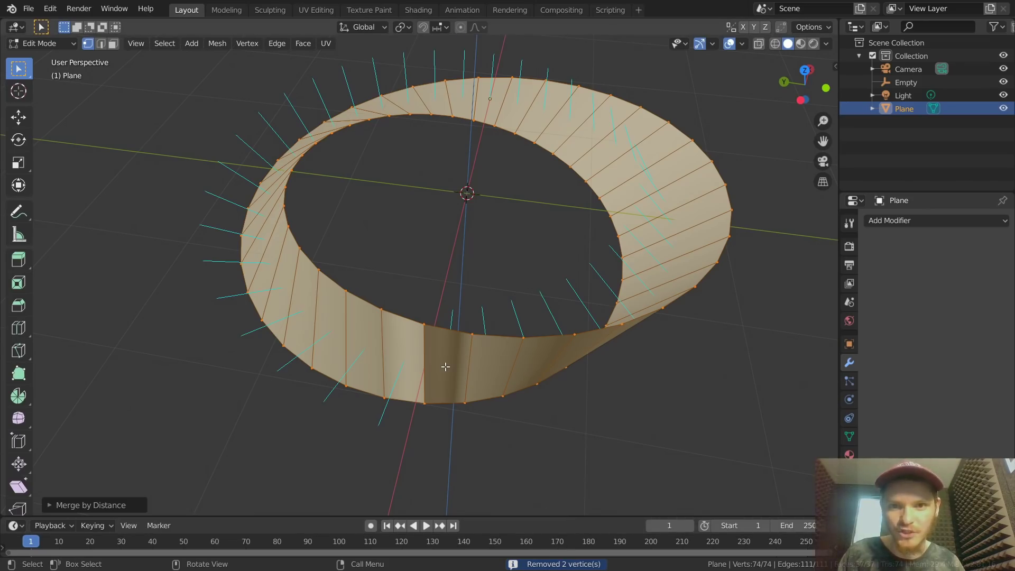
Check that the merged seam holds together by trial-moving its upper and lower vertices, cancelling both moves.
key("Tab")
mouse_move(434, 334)
middle_mouse_down()
mouse_move(422, 335)
mouse_move(423, 323)
middle_mouse_up()
key("Tab")
left_click(424, 315)
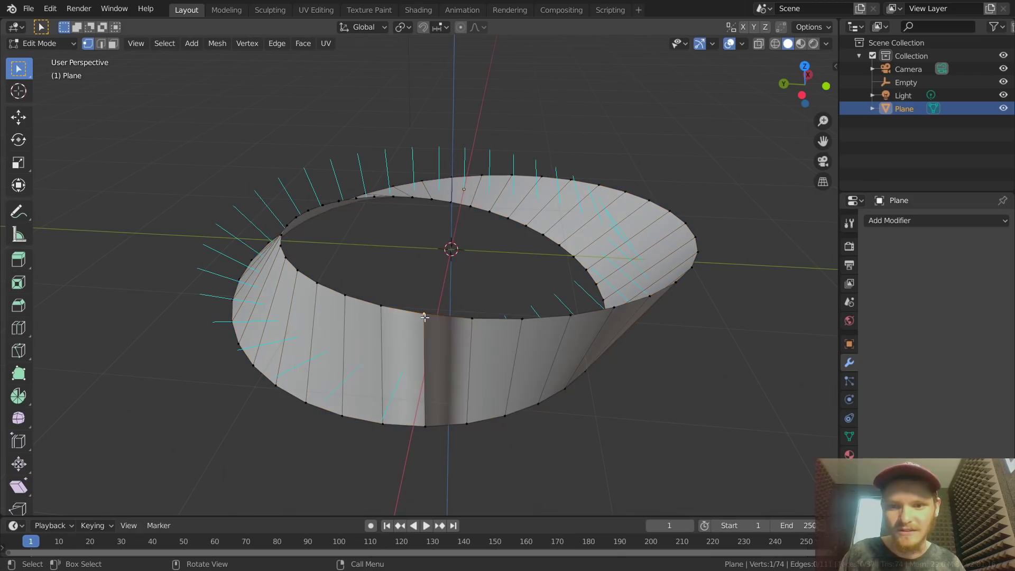
key("g")
right_click(419, 378)
key("g")
right_click(426, 446)
key("Tab")
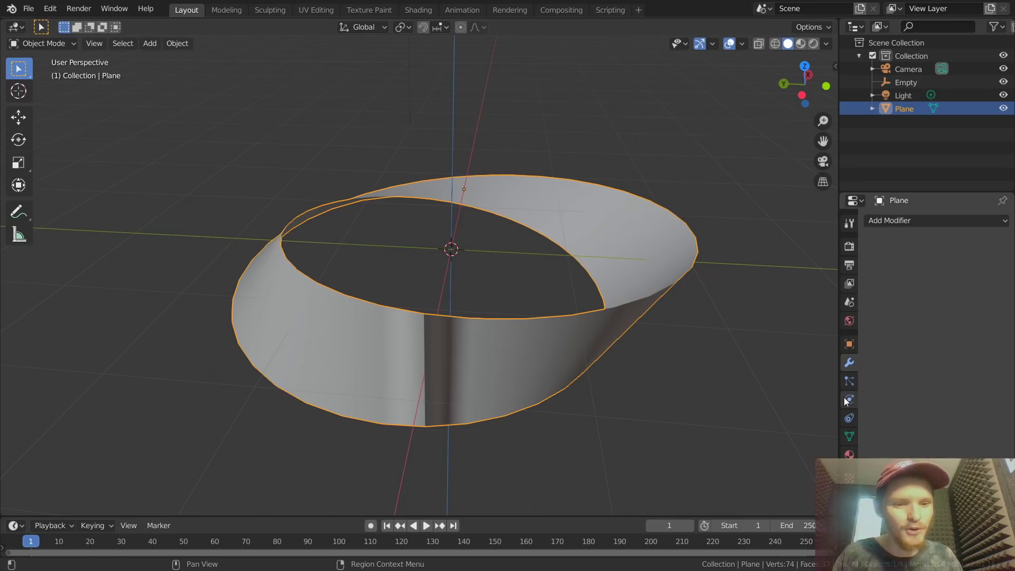
Enable Auto Smooth in the plane strip's normals settings.
left_click(849, 437)
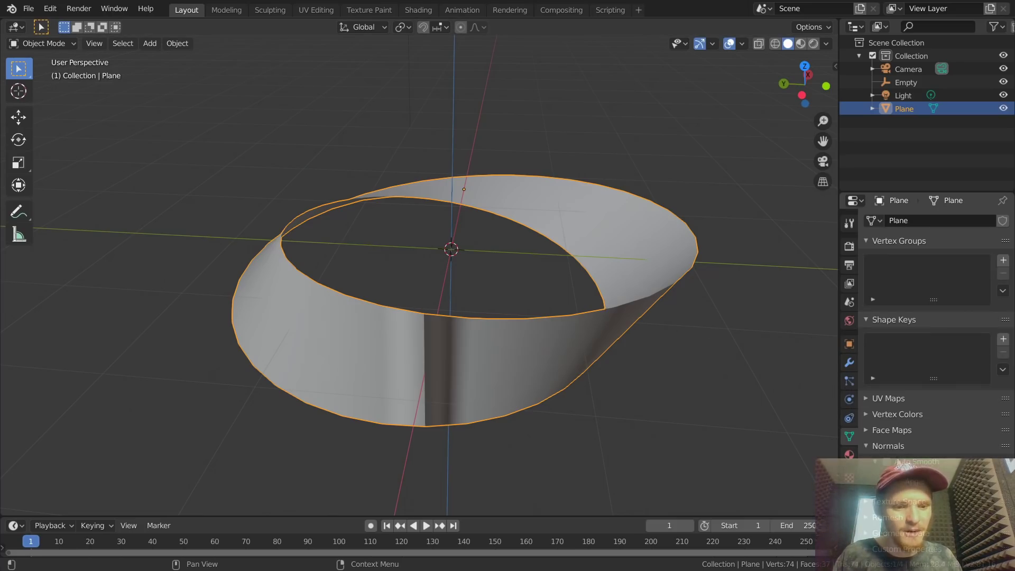
left_click(898, 461)
middle_click_drag(451, 313, 459, 434)
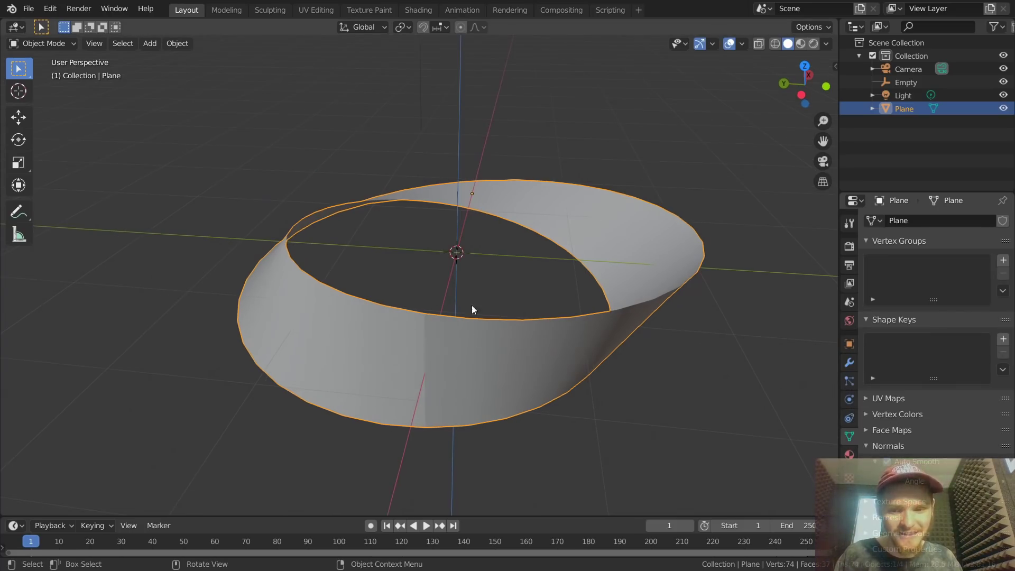
Delete the plane-based Möbius strip and add a mesh cube in its place.
key("x")
left_click(533, 278)
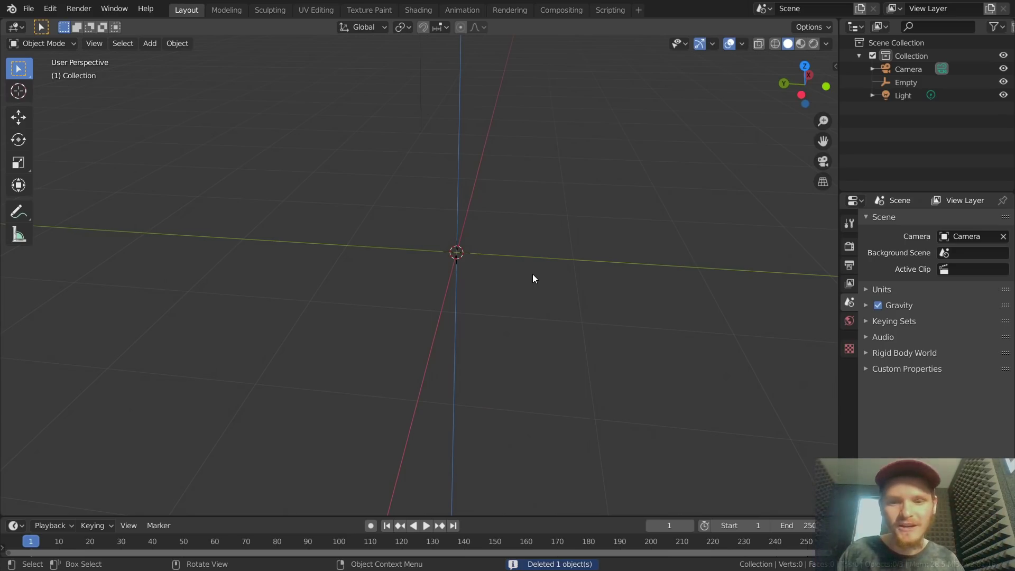
middle_click_drag(504, 276, 474, 244)
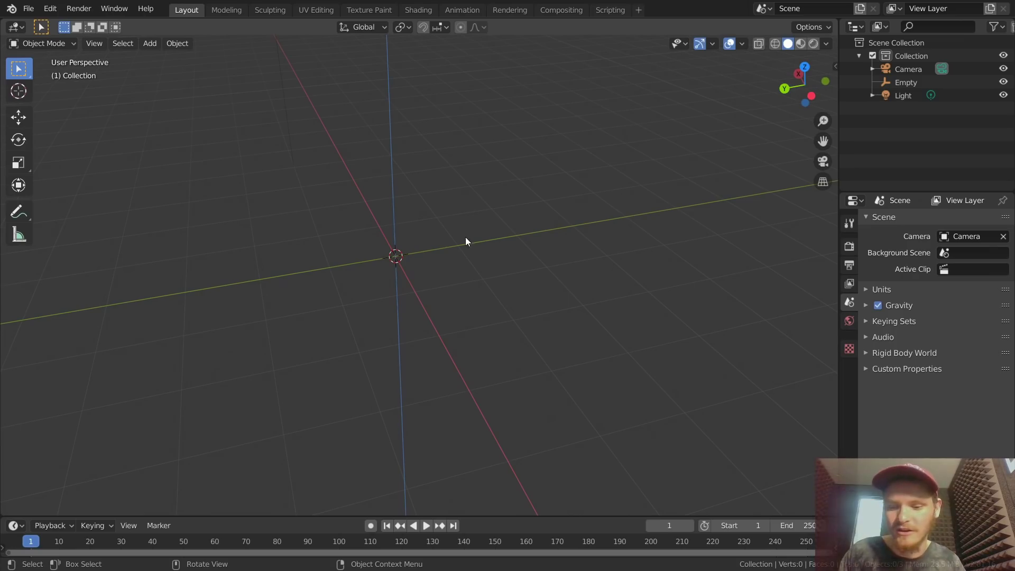
key("shift+a")
mouse_move(345, 86)
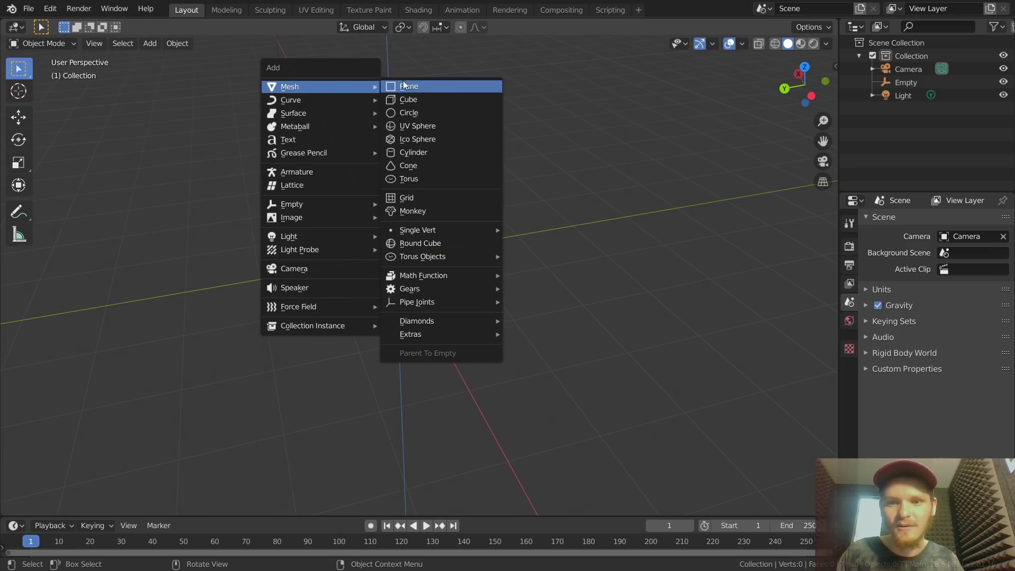
left_click(408, 100)
scroll(482, 280, "up", 2)
middle_click_drag(483, 280, 485, 265)
Flatten the cube's mesh along the Z axis to about 0.08 of its height.
key("Tab")
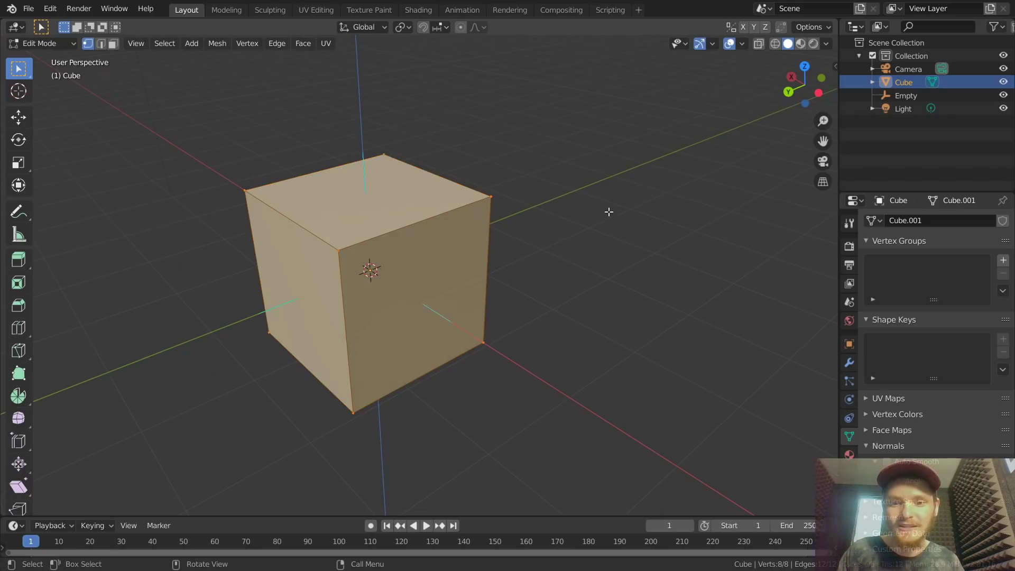
key("s")
key("z")
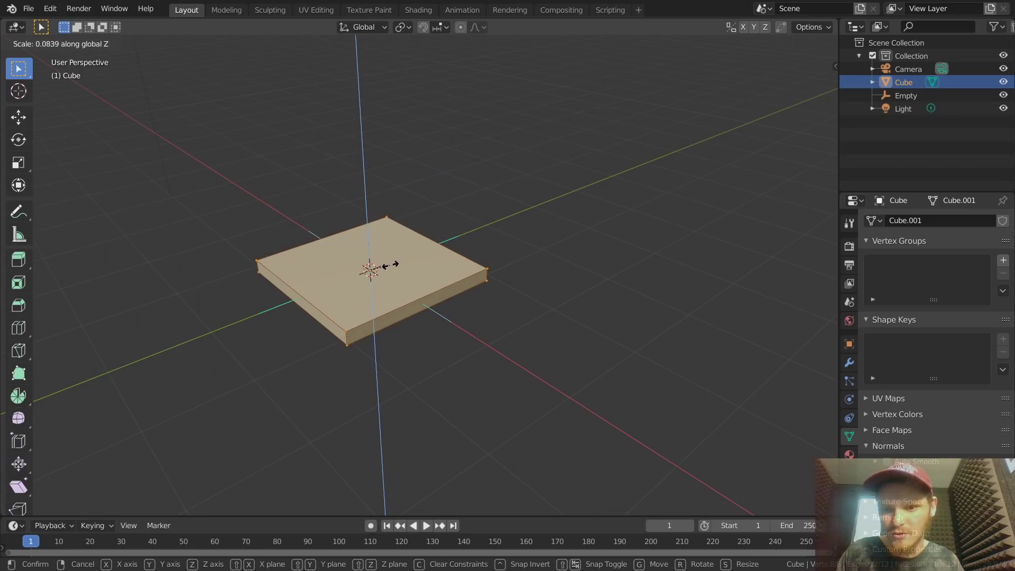
left_click(387, 267)
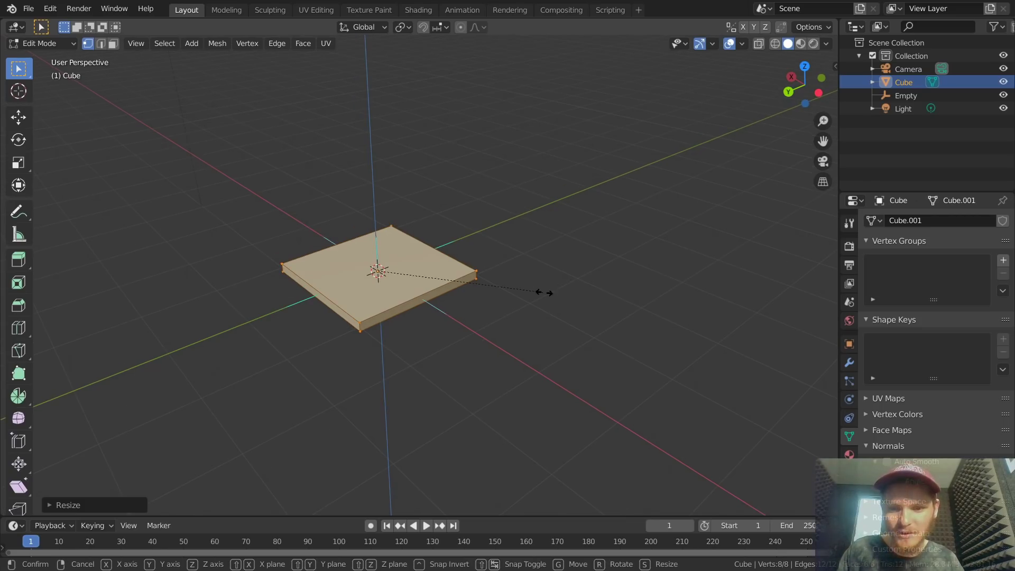
Scale the flat slab down along X and Y into a smaller square plate.
key("s")
key("y")
left_click(476, 289)
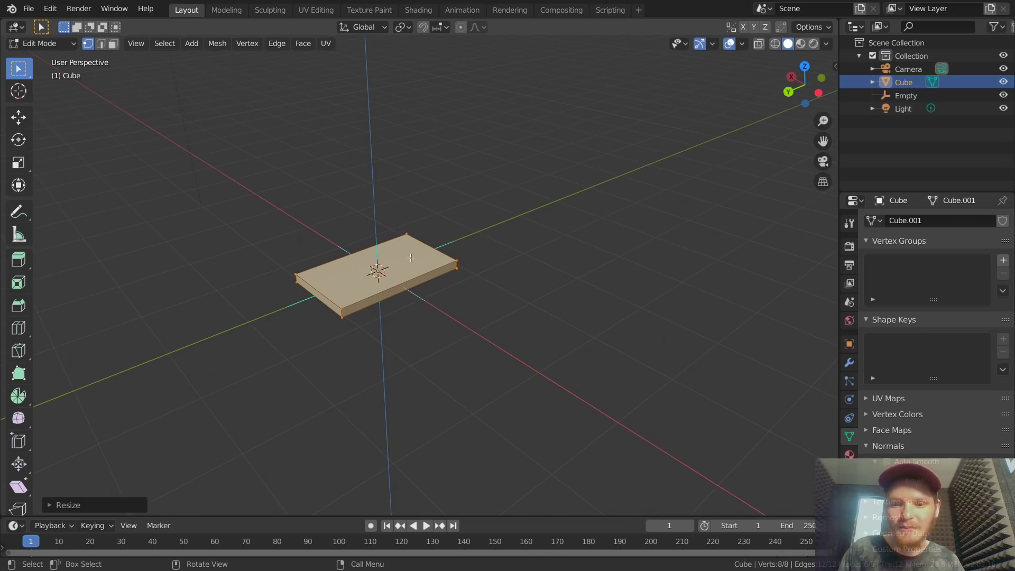
key("s")
key("y")
left_click(449, 244)
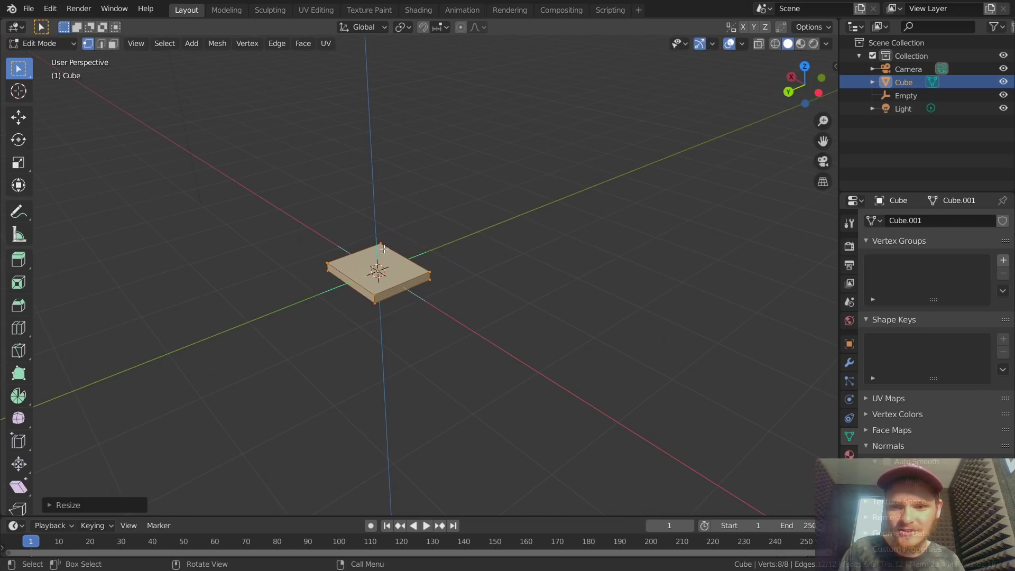
Stretch the square plate along the X axis into a long, thin board.
middle_click_drag(449, 245, 421, 271)
key("s")
key("x")
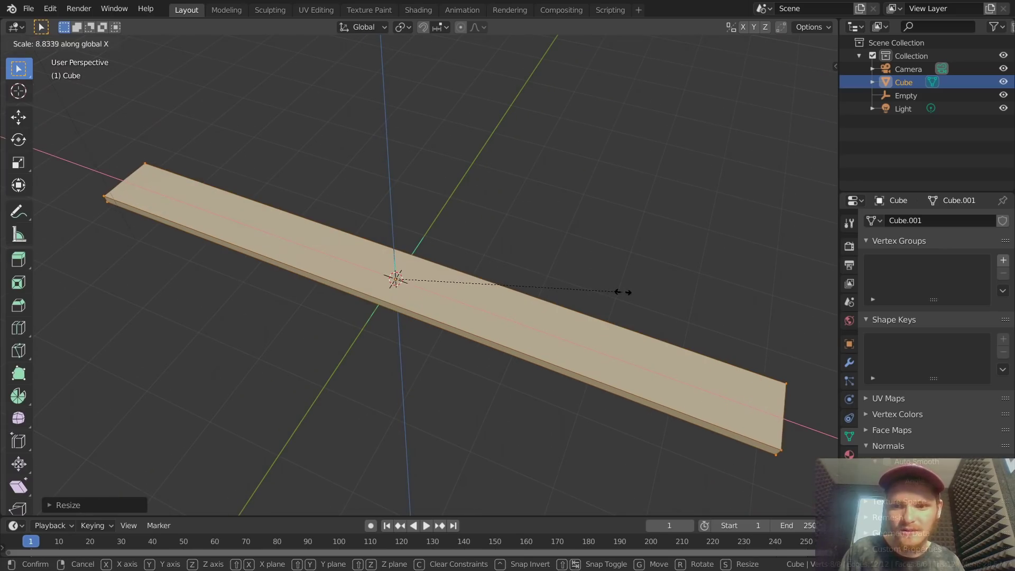
left_click(521, 309)
Add 44 evenly spaced loop cuts across the length of the board without sliding them.
middle_click_drag(473, 263, 450, 231)
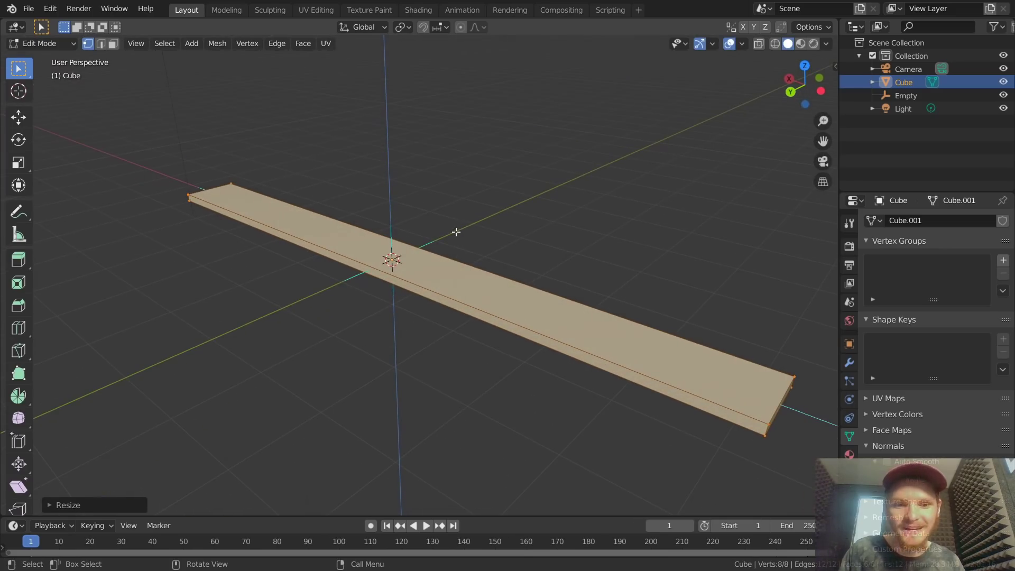
key("ctrl+r")
scroll(412, 270, "up", 20)
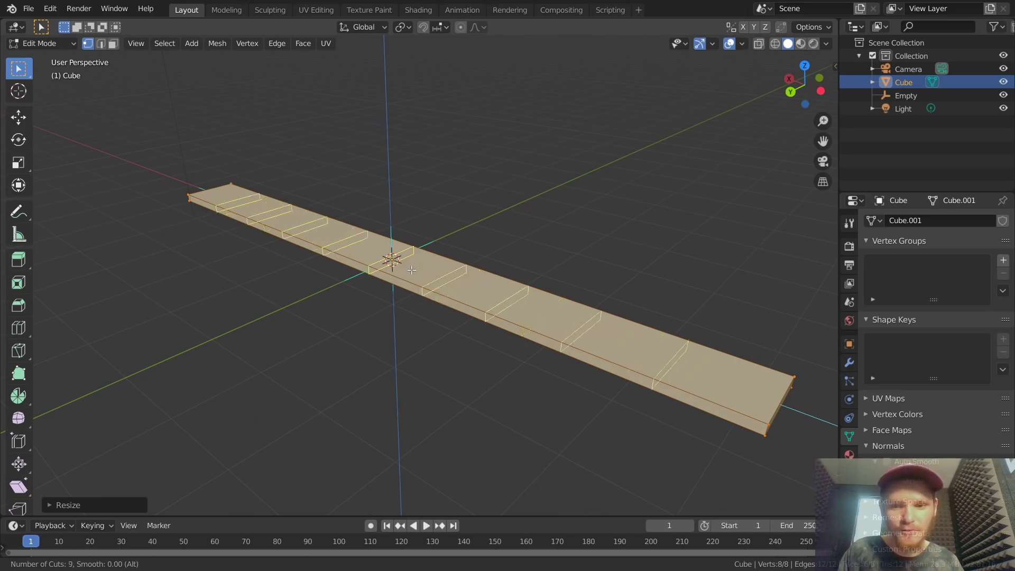
scroll(411, 271, "up", 10)
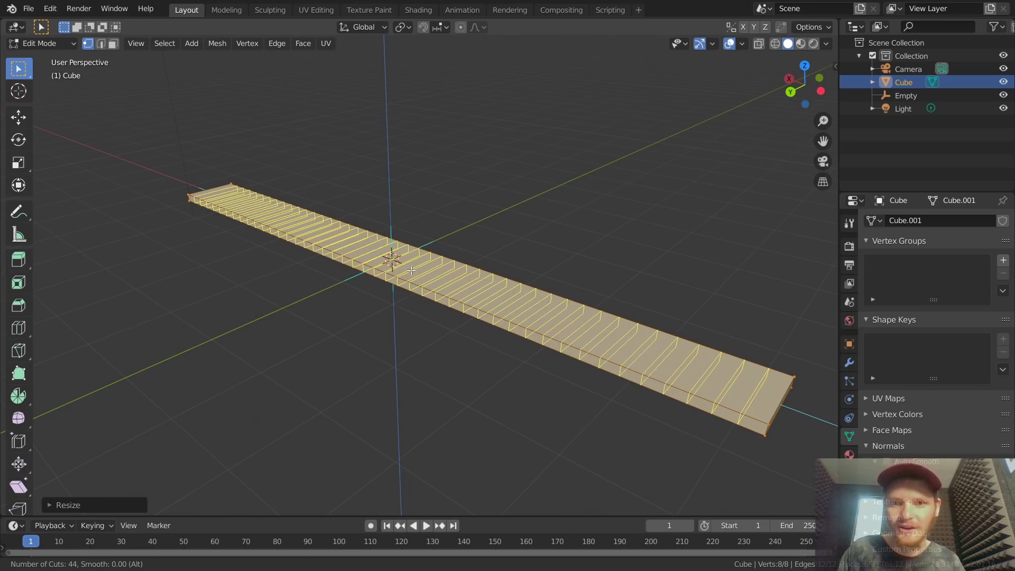
left_click(412, 271)
right_click(411, 270)
Turn off the normals display in the viewport overlays.
middle_click_drag(418, 265, 449, 261)
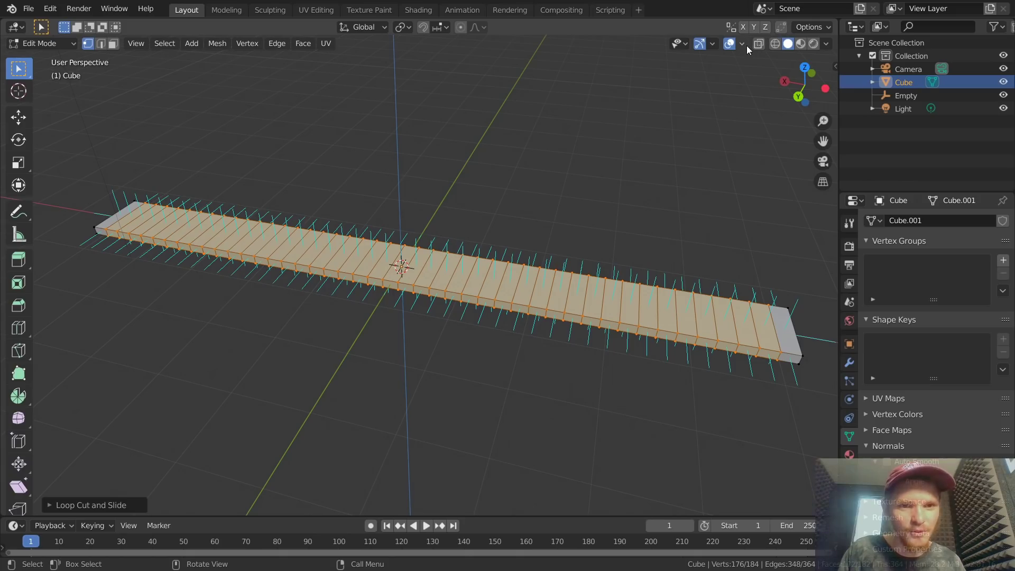
left_click(743, 44)
left_click(689, 498)
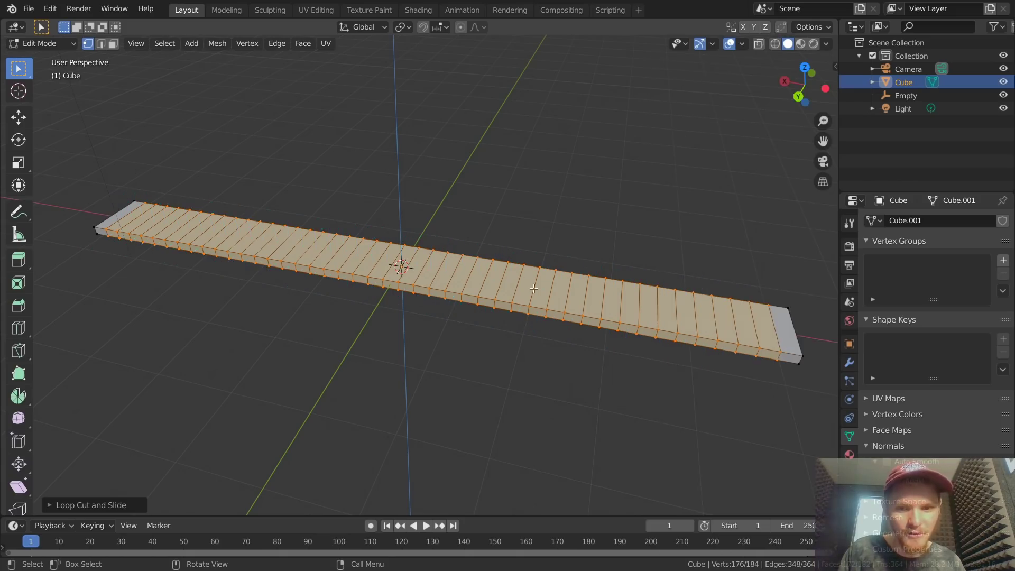
Add a Simple Deform modifier to the board in Twist mode about X with an angle of 180°.
middle_click_drag(740, 402, 777, 391)
key("Tab")
left_click(849, 363)
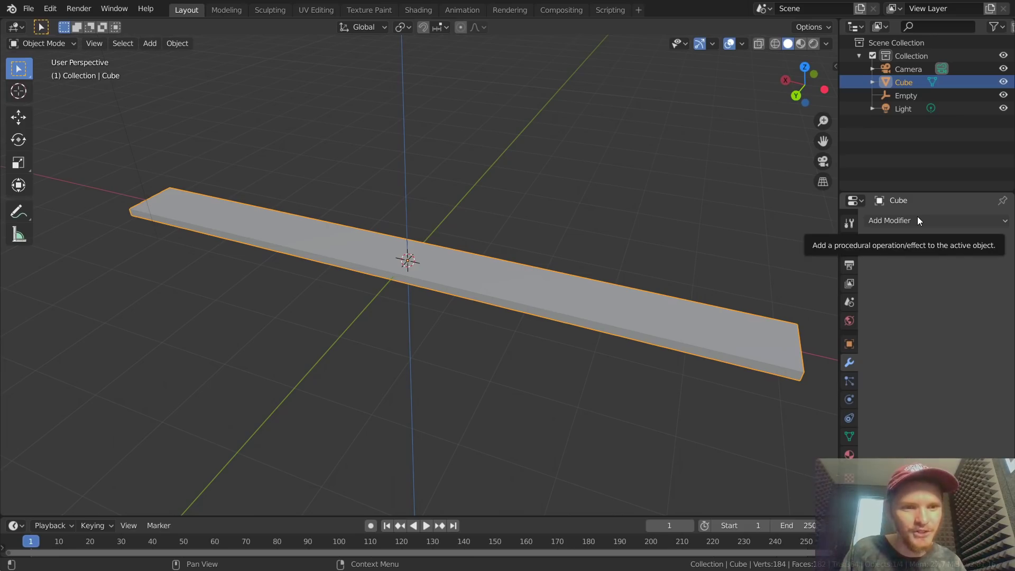
left_click(919, 221)
left_click(870, 378)
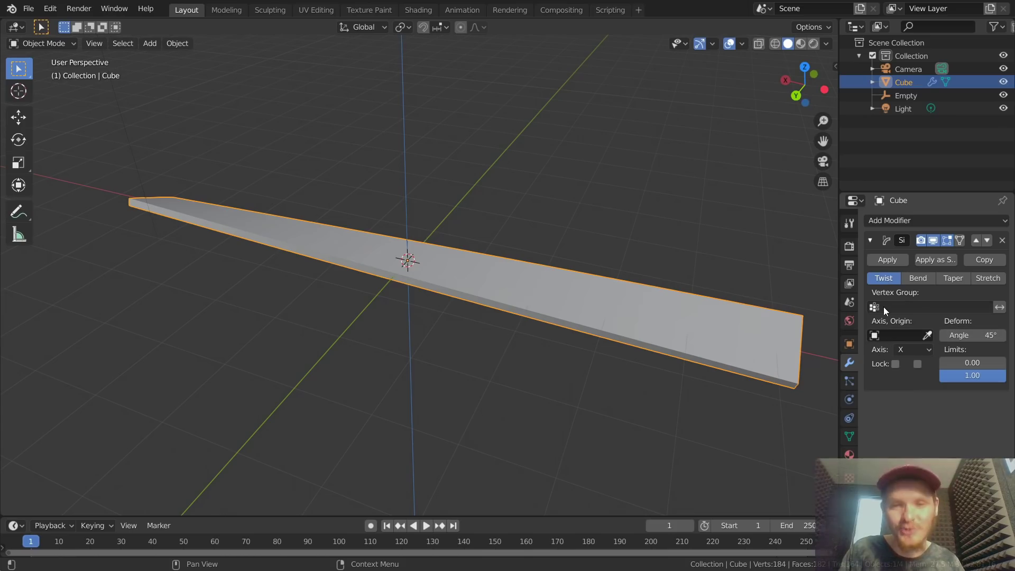
middle_click_drag(338, 277, 372, 281)
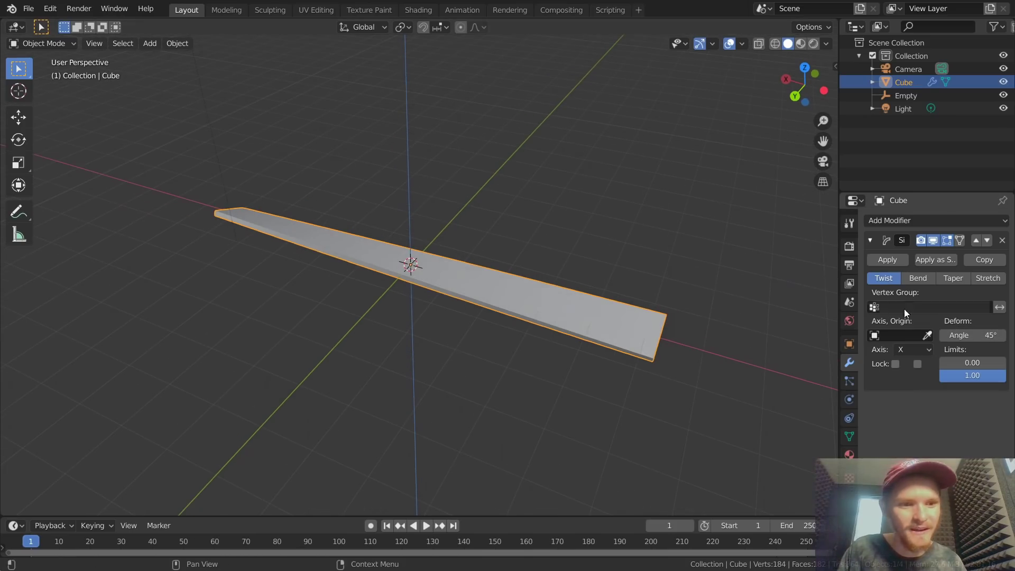
left_click(963, 337)
type("180")
key("Return")
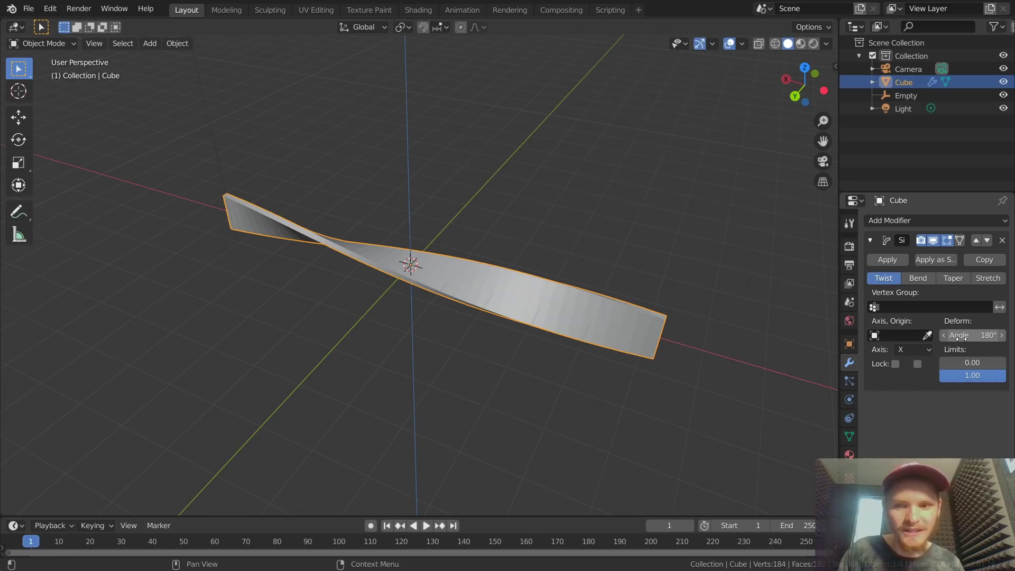
Add a second Simple Deform modifier in Bend mode and curl the twisted board into a closed ring.
scroll(582, 349, "up", 2)
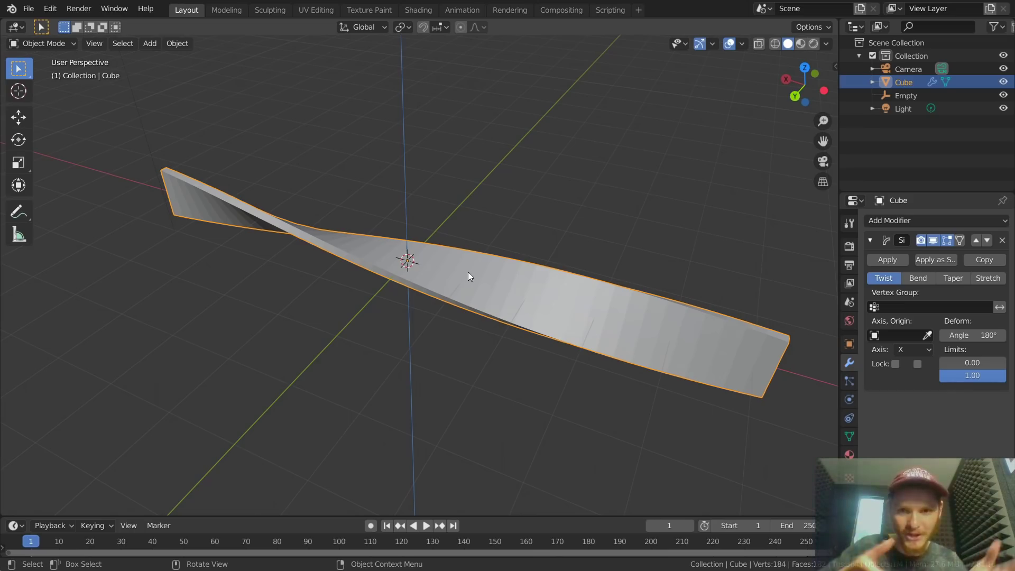
left_click(912, 221)
left_click(863, 380)
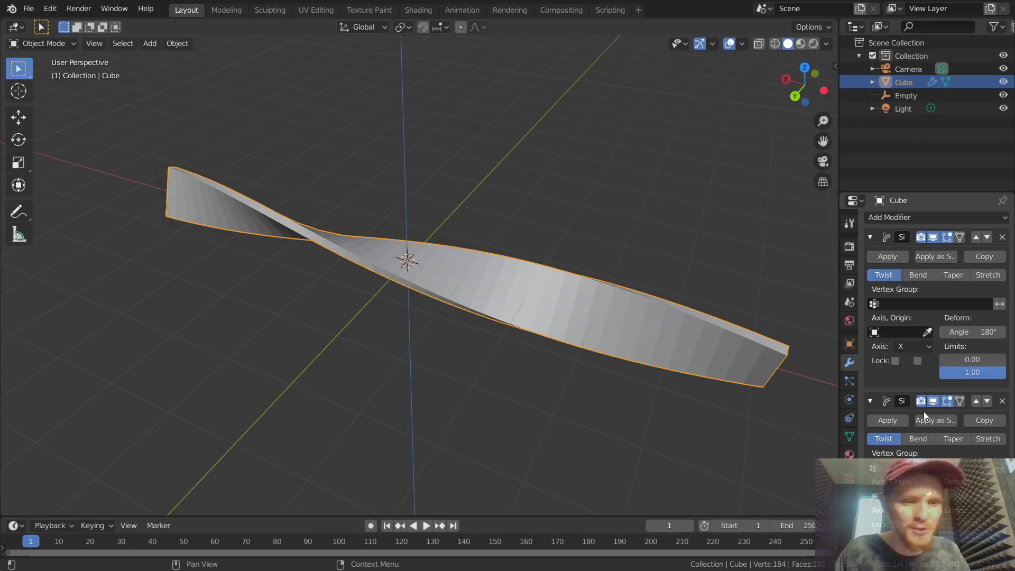
left_click(919, 439)
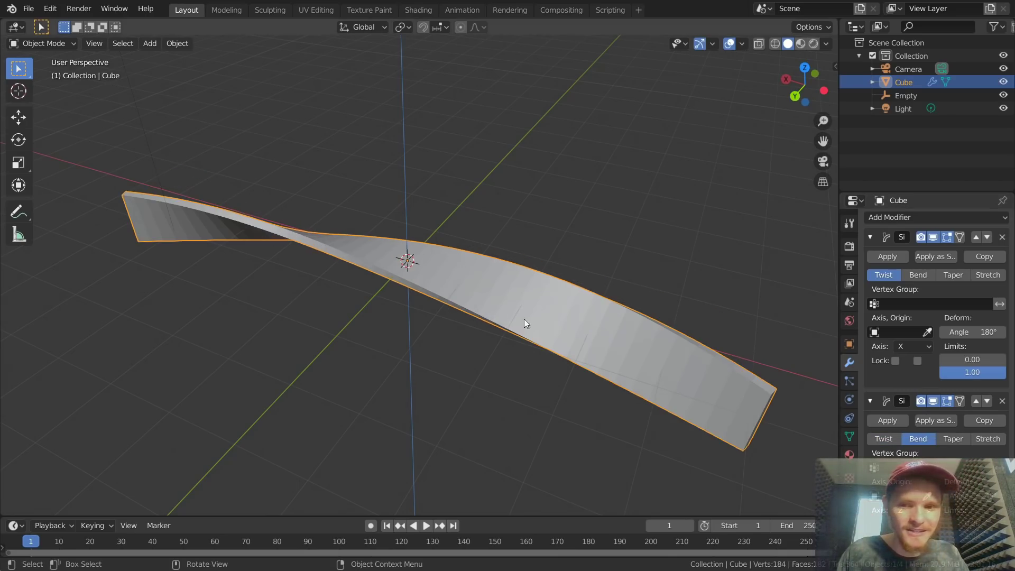
middle_click_drag(456, 280, 460, 279)
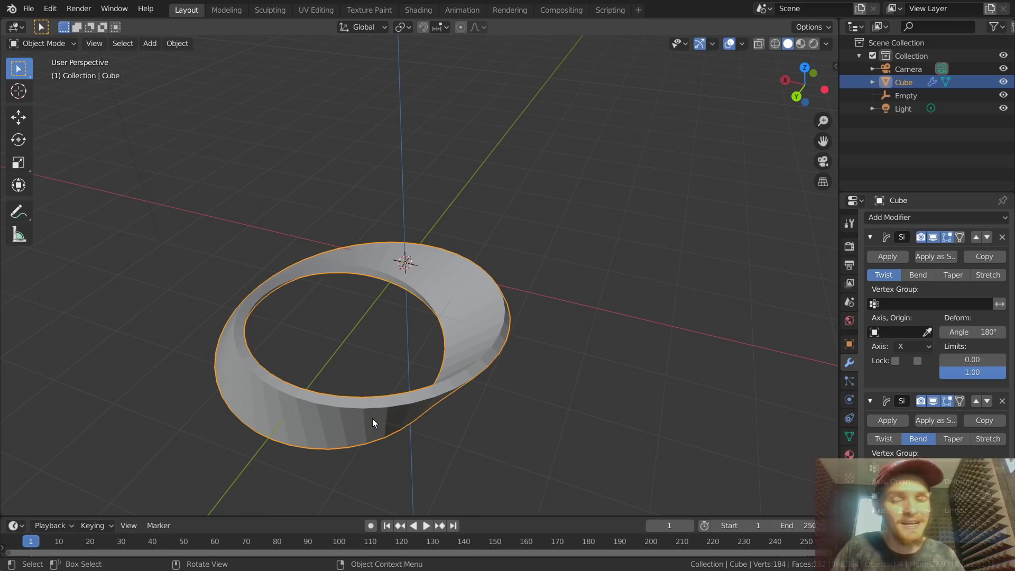
Apply both Simple Deform modifiers to the thick Möbius strip.
middle_click_drag(521, 149, 443, 284)
scroll(406, 264, "down", 2)
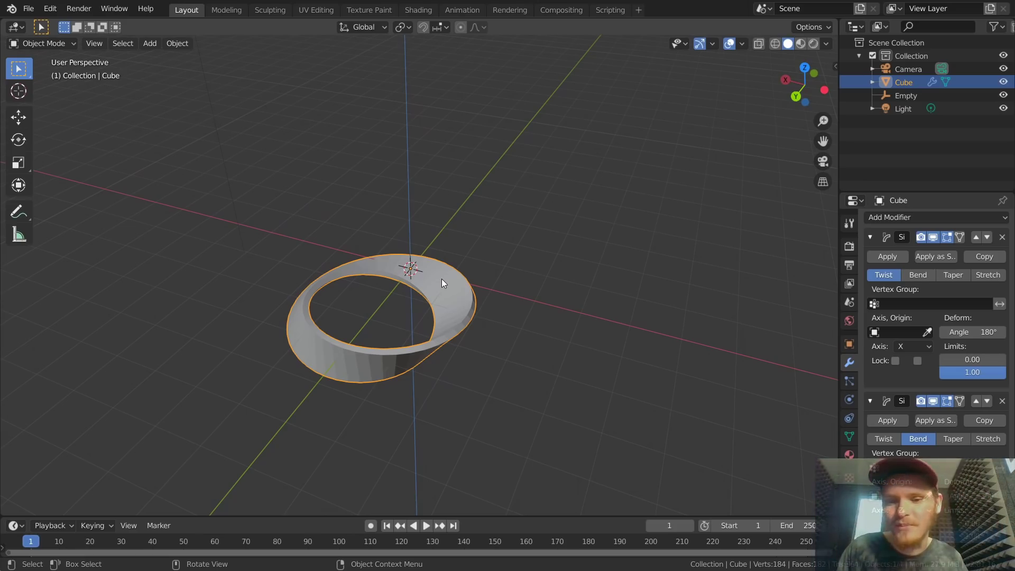
left_click(887, 257)
left_click(887, 260)
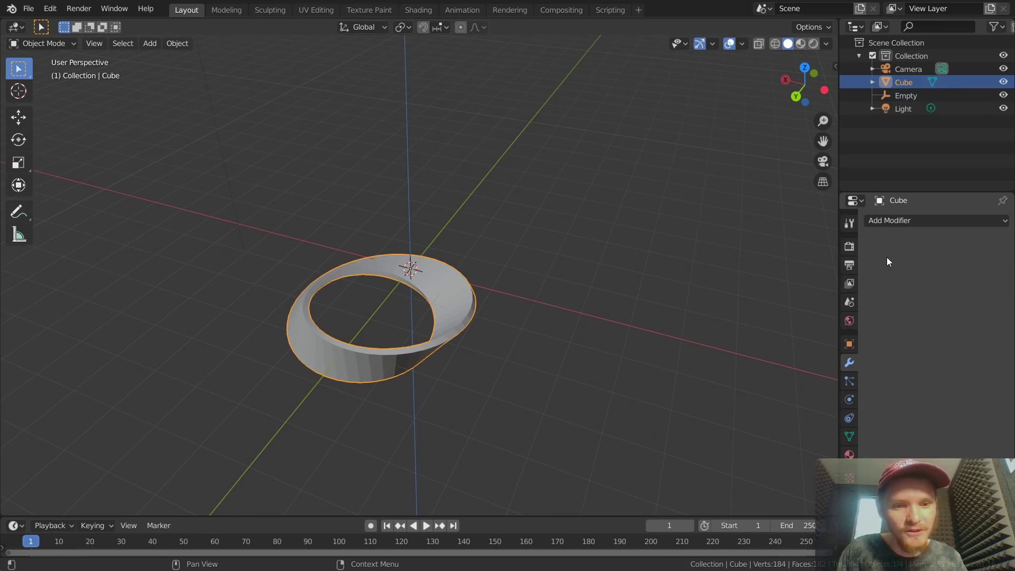
Delete the outer face beside the seam to open a view into the thick strip's interior.
scroll(405, 321, "up", 3)
middle_click_drag(473, 352, 382, 368)
key("Tab")
scroll(418, 349, "up", 2)
key("3")
left_click(407, 369)
key("x")
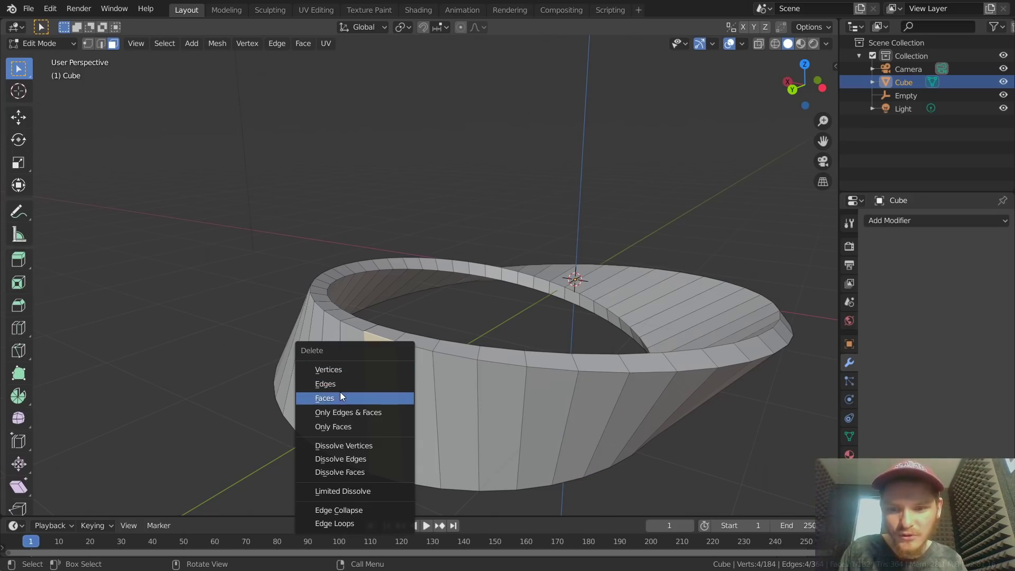
left_click(383, 396)
Delete the two overlapping end-cap faces hidden inside the strip at the seam.
scroll(319, 386, "up", 2)
middle_click_drag(319, 386, 422, 361, "shift")
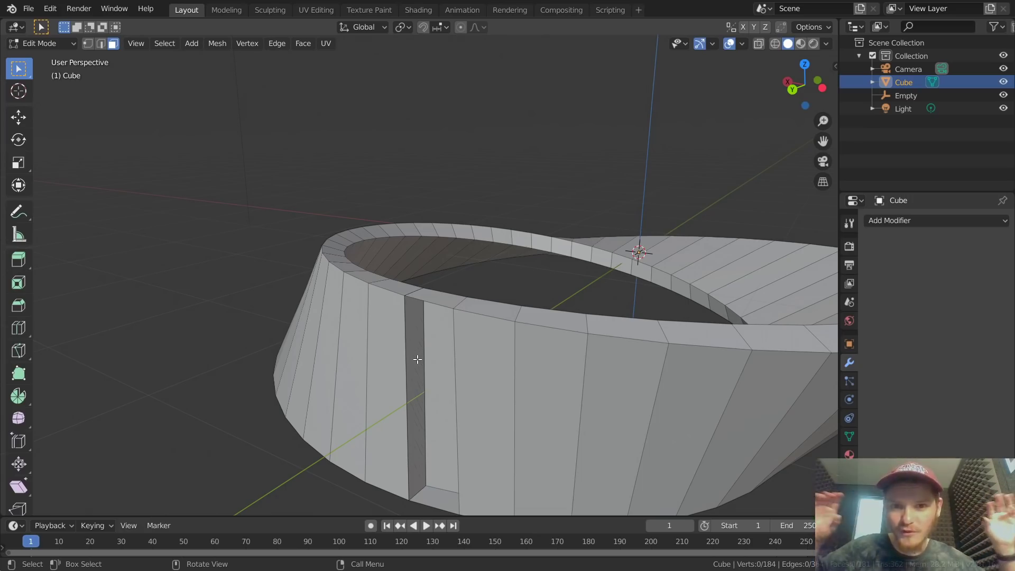
left_click(418, 359)
key("x")
left_click(416, 360)
left_click(412, 359)
key("x")
left_click(412, 359)
Fill the opening beside the seam with a new face between its upper and lower edges.
mouse_move(412, 358)
middle_mouse_down()
mouse_move(402, 346)
mouse_move(429, 252)
middle_mouse_up()
key("2")
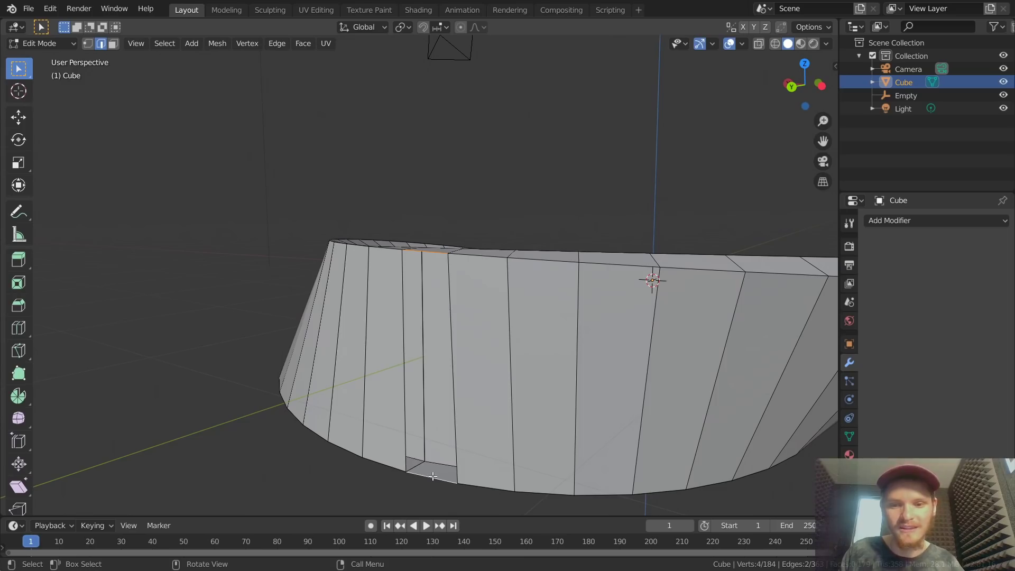
key("f")
Apply Shade Smooth to the thick Möbius strip and enable Auto Smooth for its normals.
middle_click_drag(418, 258, 253, 333)
key("Tab")
right_click(252, 331)
left_click(232, 329)
mouse_move(328, 312)
middle_mouse_down()
mouse_move(338, 338)
mouse_move(378, 294)
middle_mouse_up()
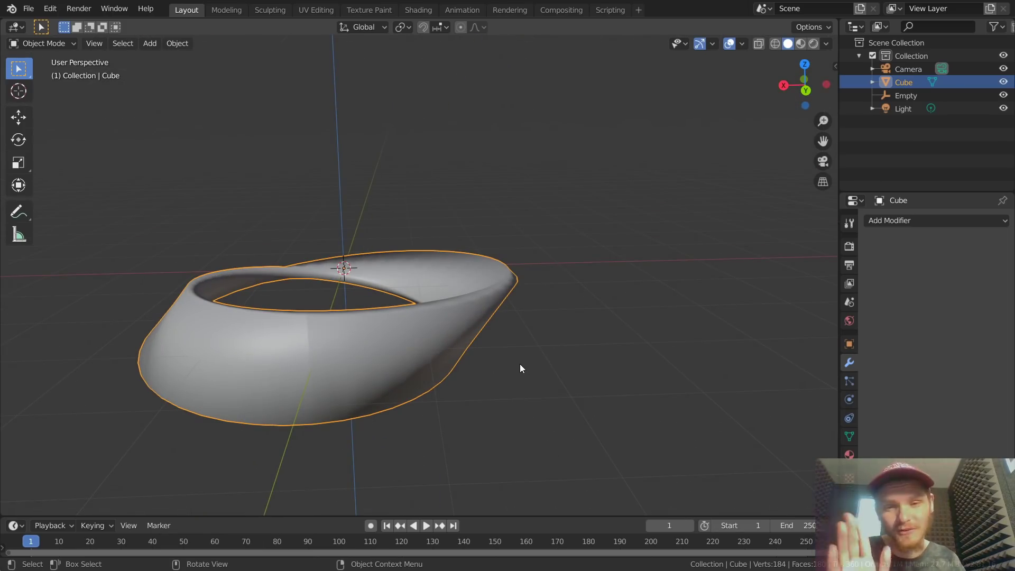
left_click(850, 436)
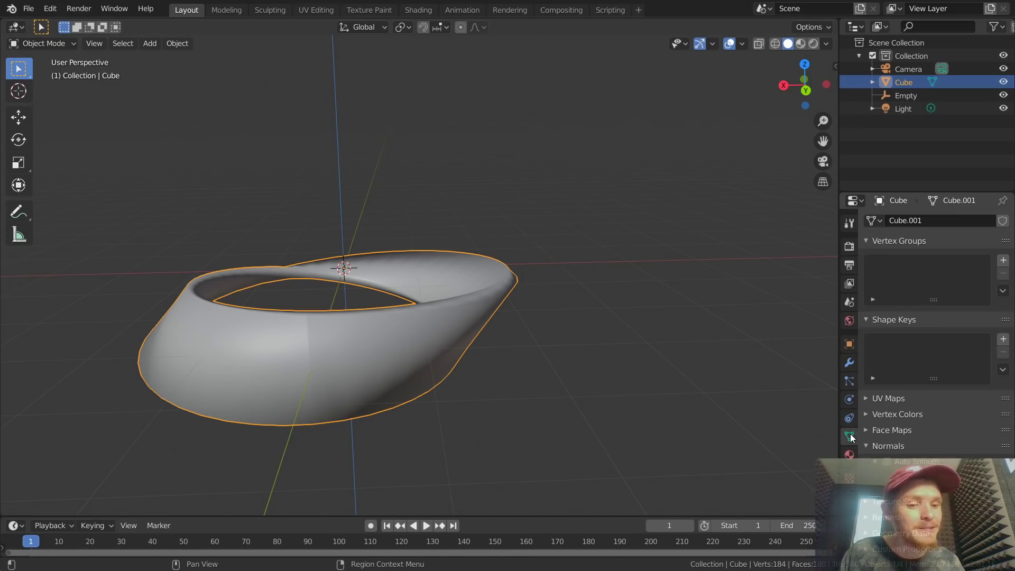
left_click(887, 463)
Try moving an upper seam vertex of the thick strip to test whether the ends are joined, cancelling the move.
middle_click_drag(315, 335, 497, 348, "shift")
key("Tab")
scroll(497, 348, "up", 3)
scroll(465, 316, "down", 1)
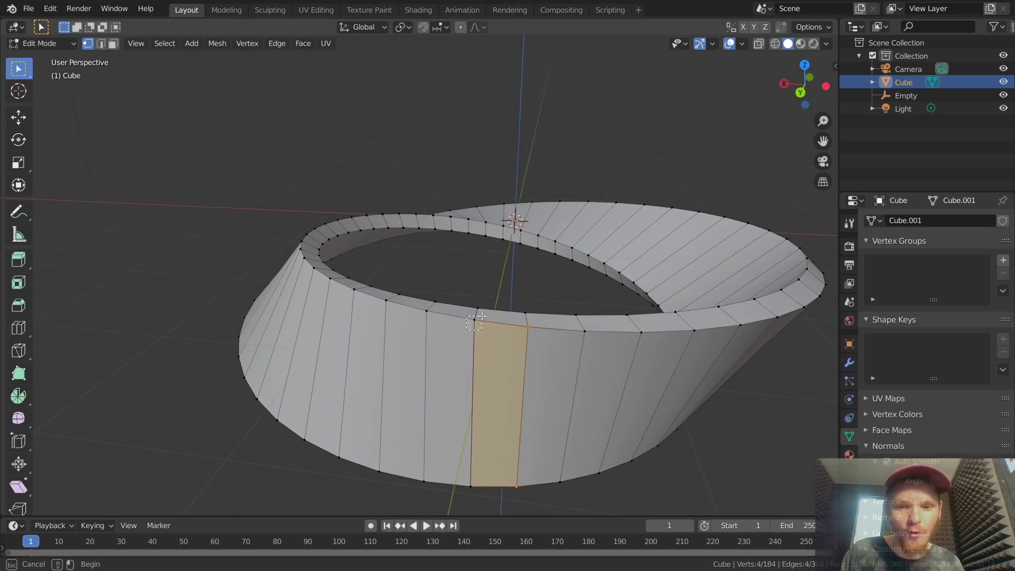
left_click(474, 320)
key("g")
right_click(462, 326)
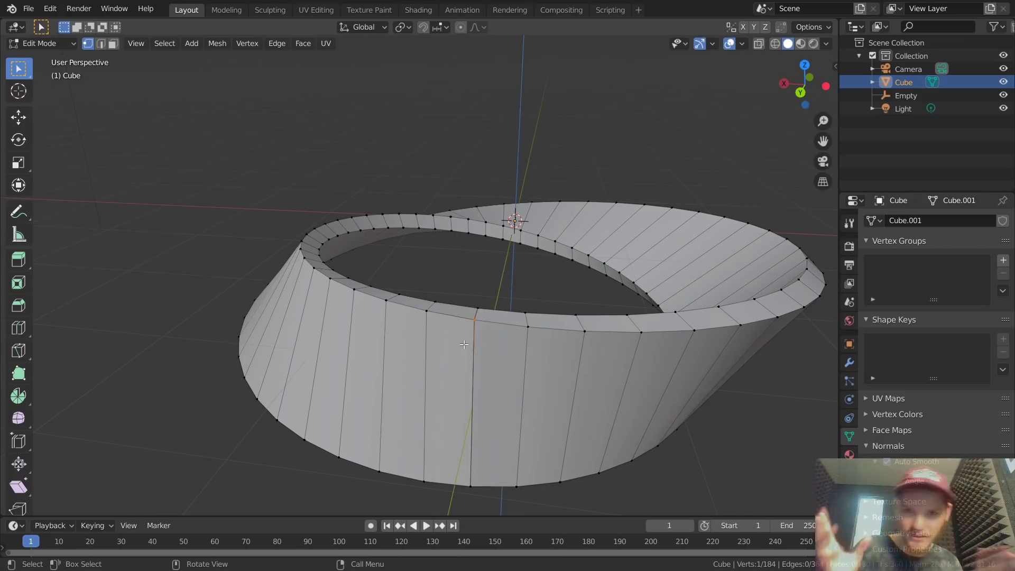
Select all vertices of the thick strip, run Merge by Distance to weld the seam, and return to Object Mode.
key("a")
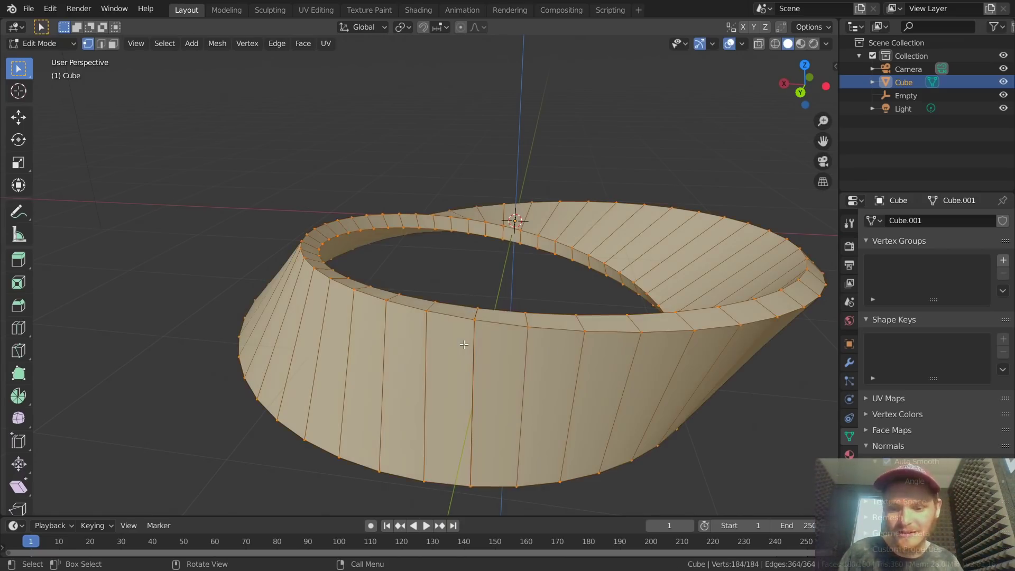
key("F3")
key("Return")
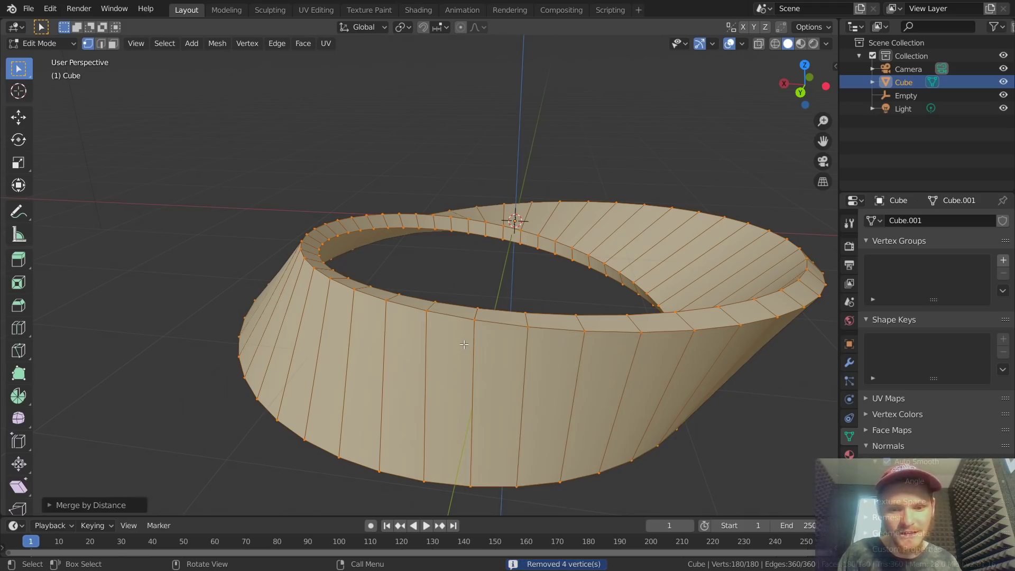
key("Tab")
middle_click_drag(520, 382, 426, 347)
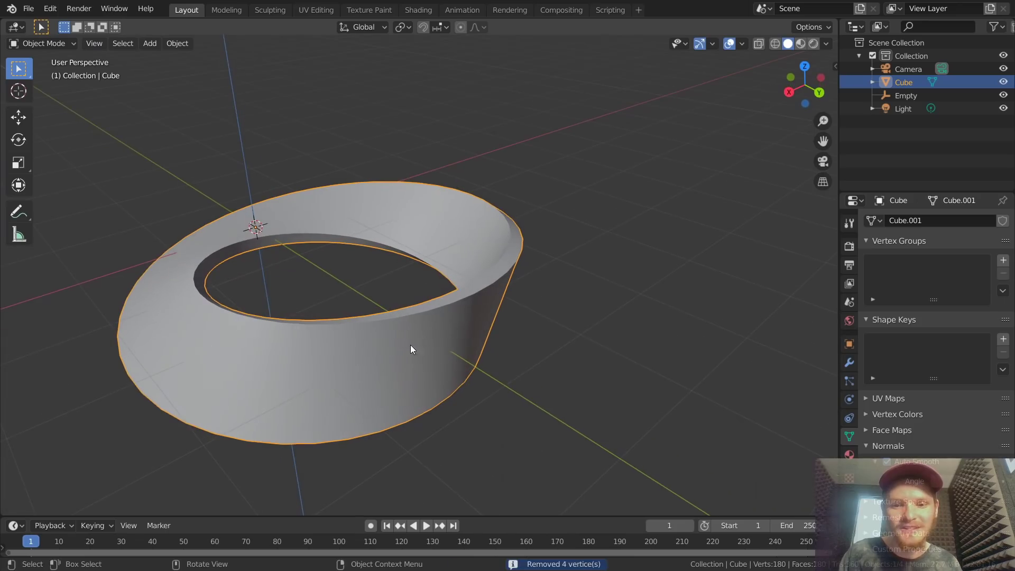
middle_click_drag(465, 317, 494, 303)
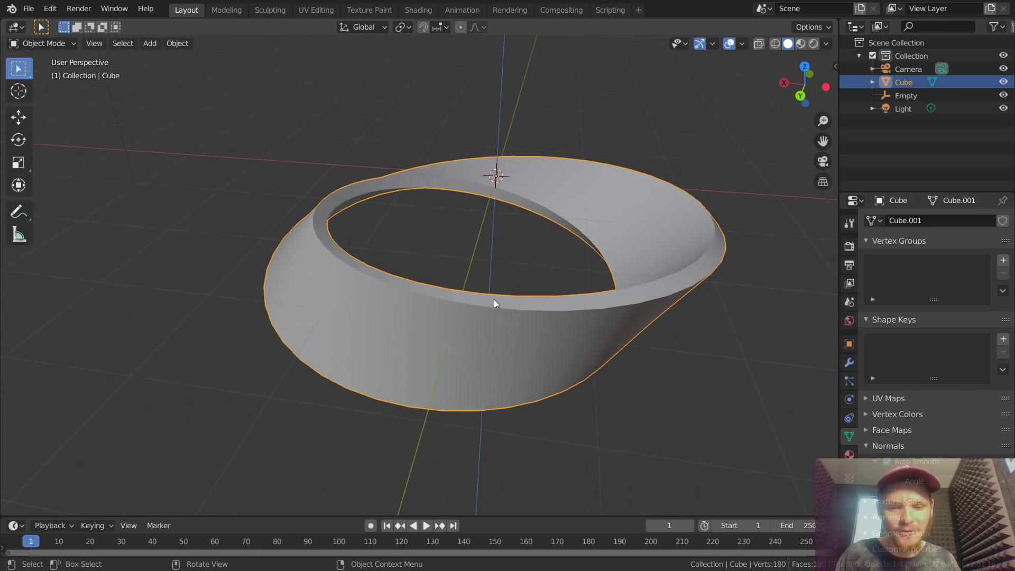
Display the face normals of the strip in Edit Mode to examine their directions, and hide them again.
left_click(746, 43)
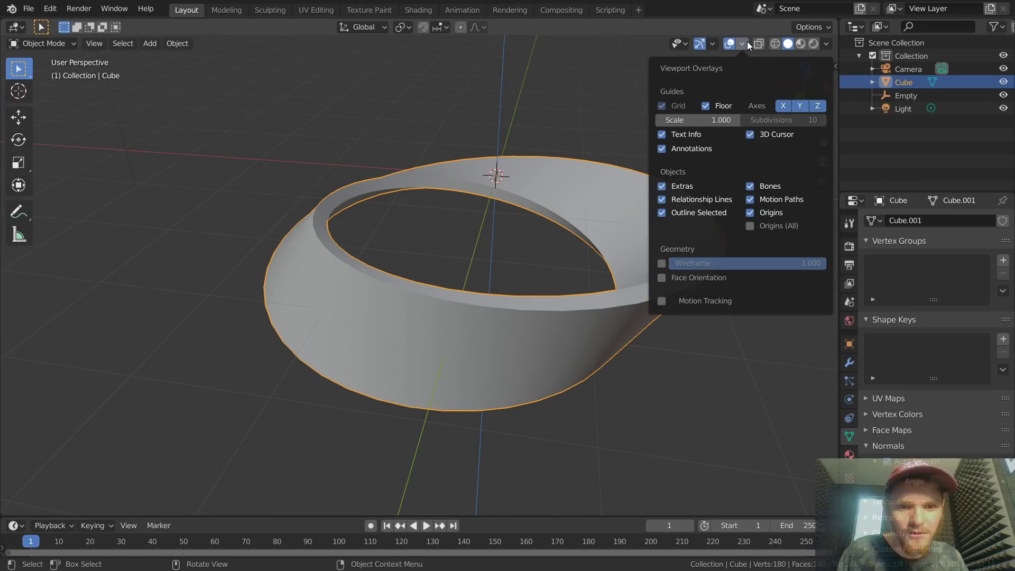
key("Tab")
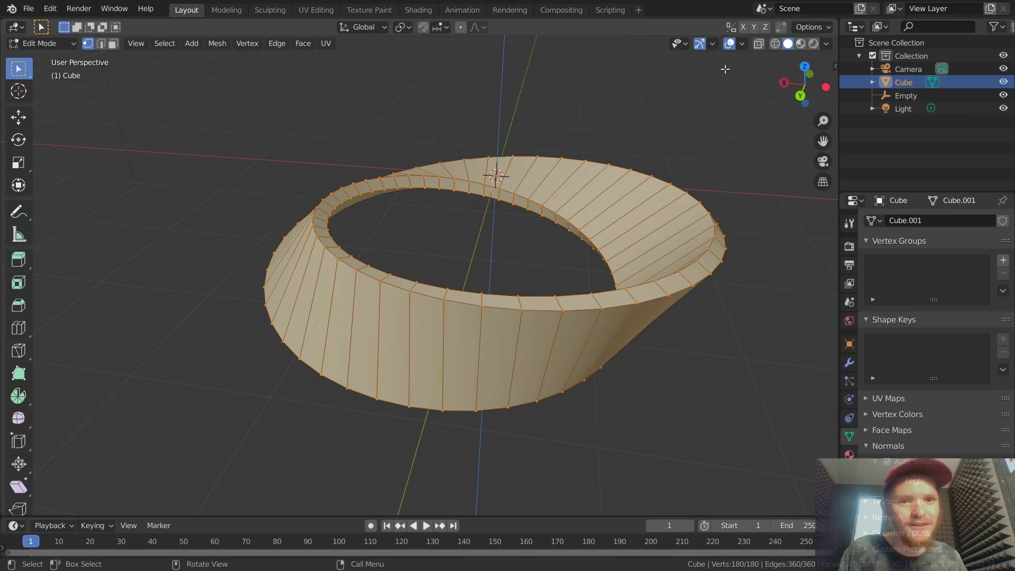
left_click(743, 43)
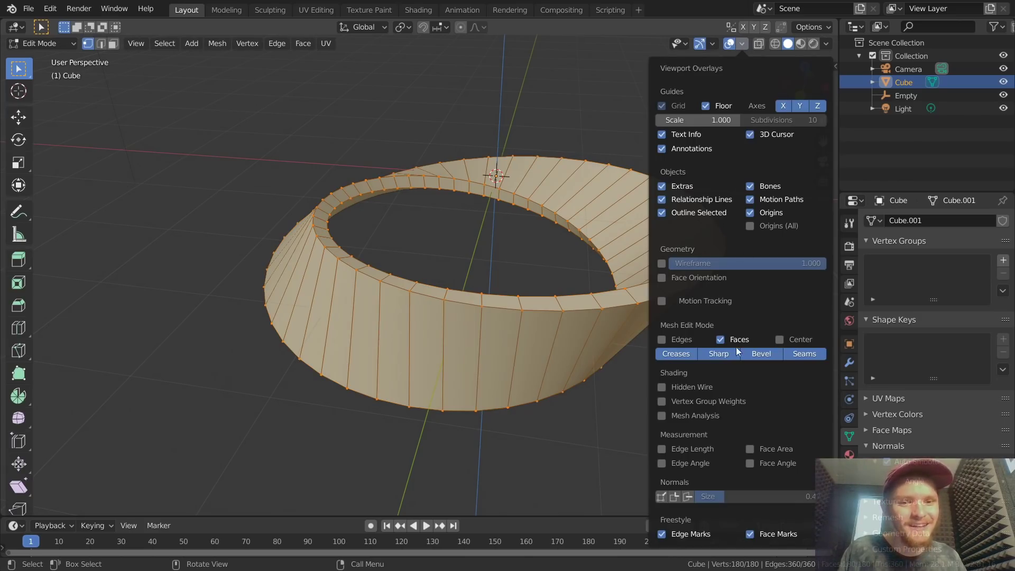
left_click(687, 496)
middle_click_drag(476, 371, 531, 368)
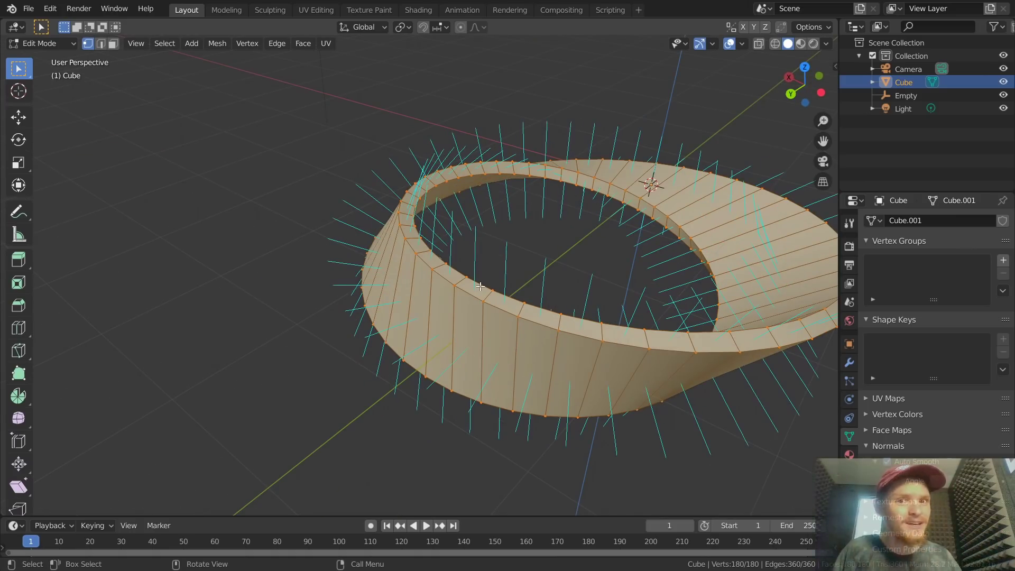
left_click(742, 43)
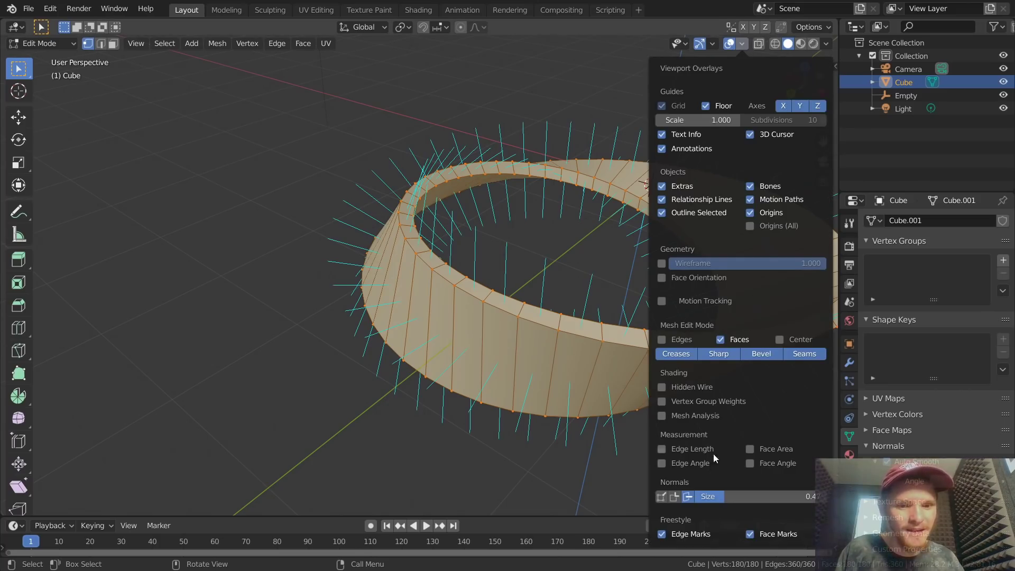
left_click(688, 496)
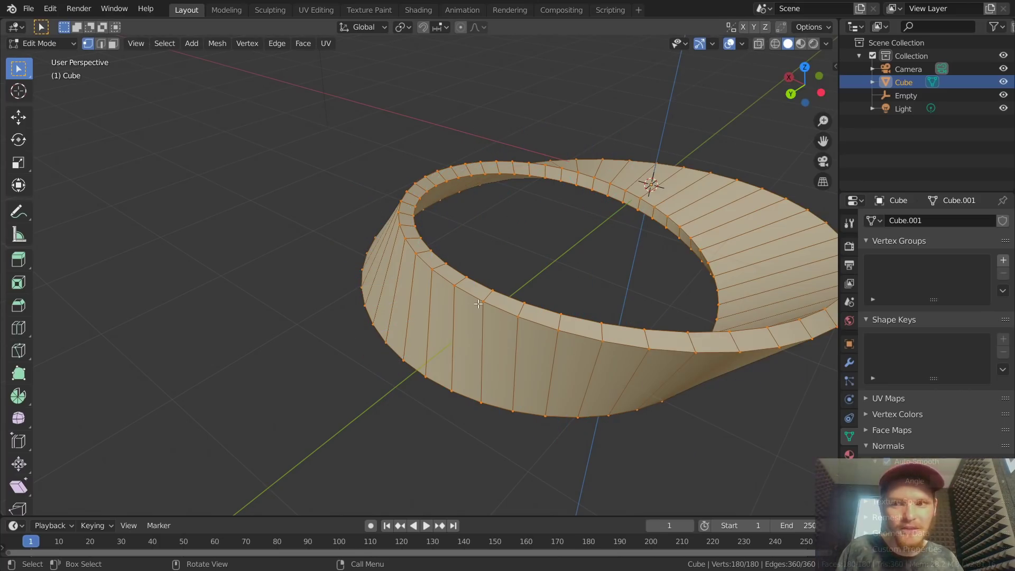
Select the continuous loop of narrow faces along the strip's rim in face select mode and delete those faces.
key("Tab")
key("Tab")
key("3")
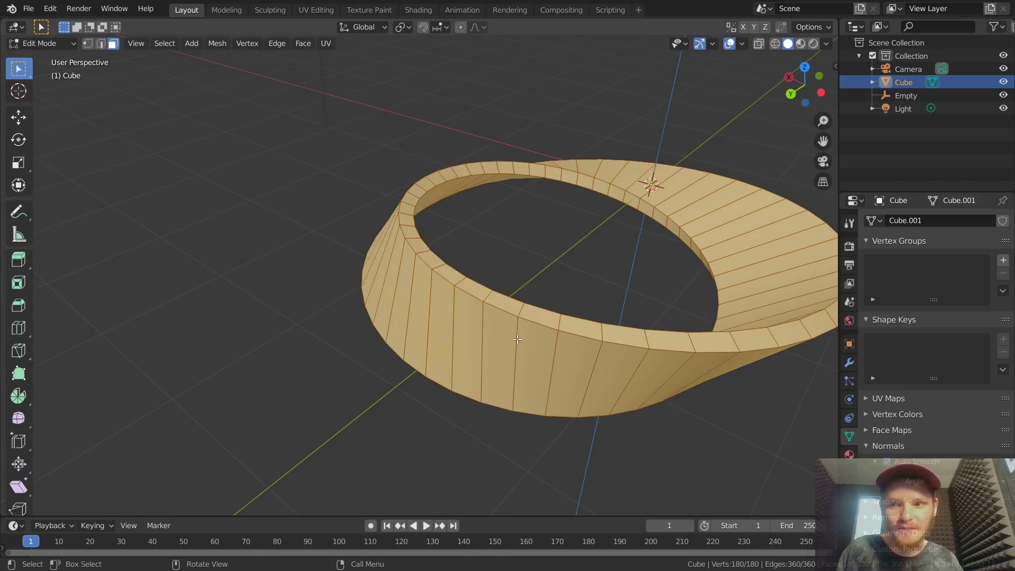
left_click(537, 354, "alt")
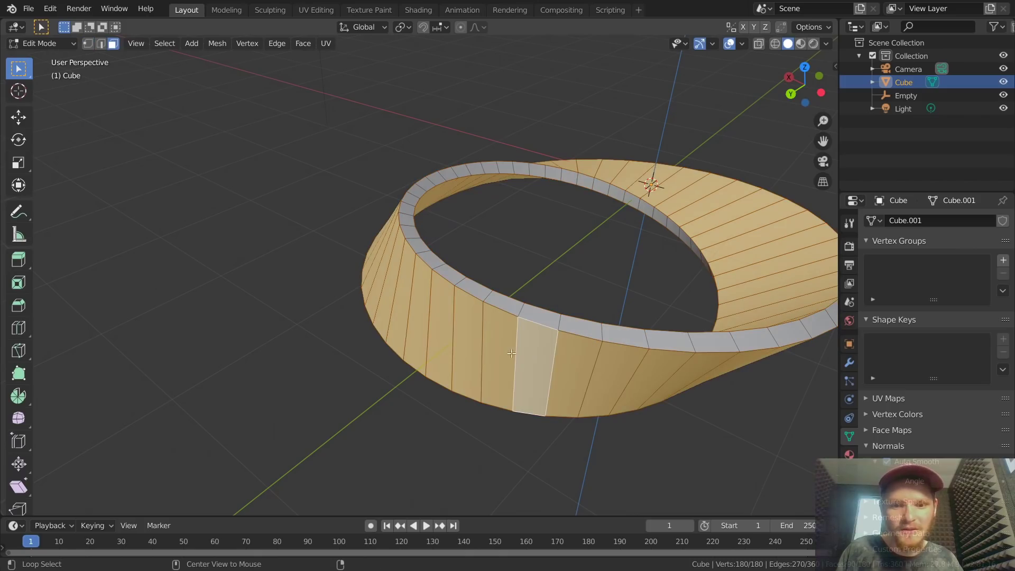
left_click(583, 320, "alt")
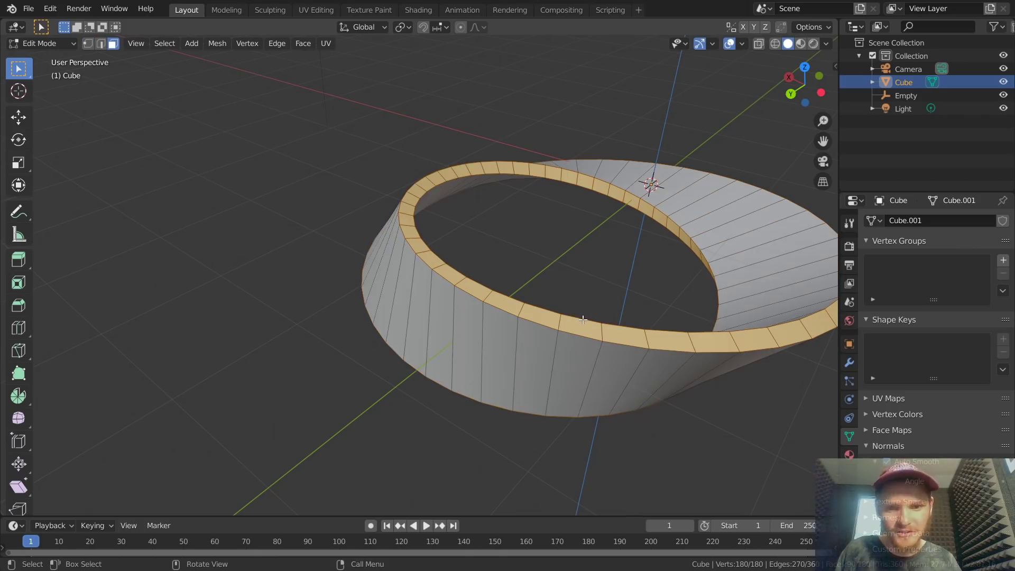
key("x")
left_click(583, 320)
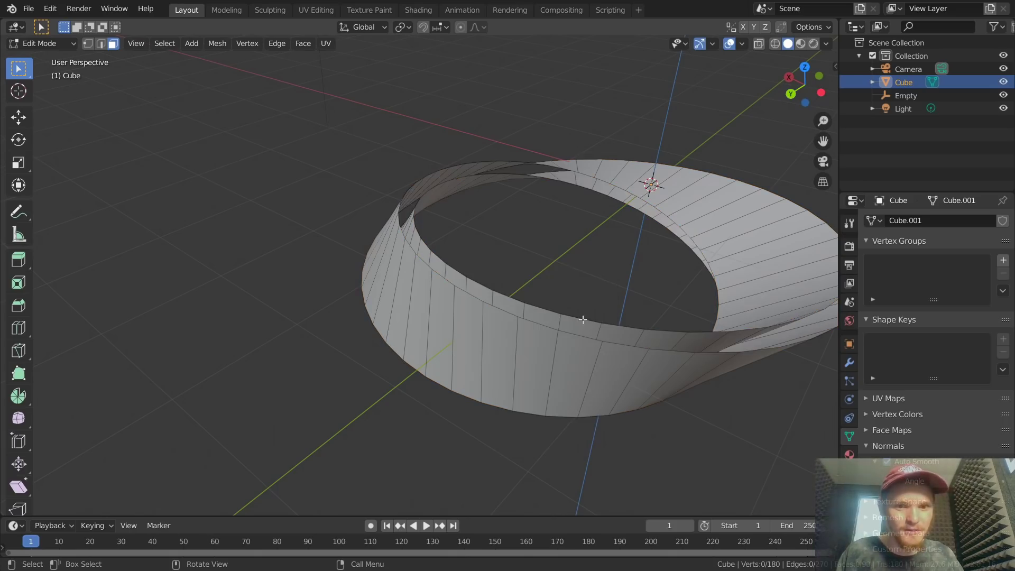
middle_click_drag(605, 287, 483, 270)
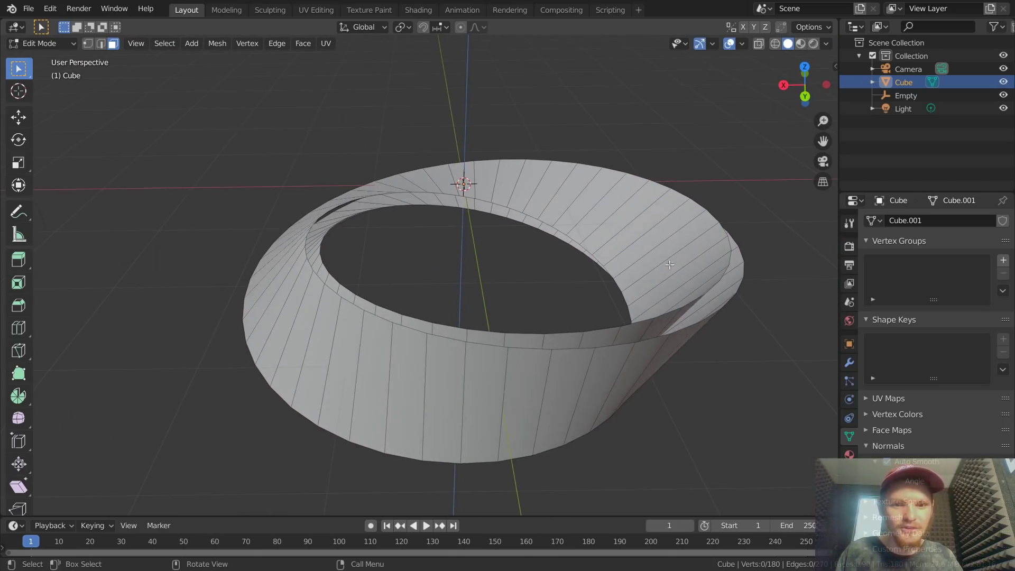
Select the remaining wide faces to inspect them, undo the deletion of the rim faces, and return to Object Mode.
key("a")
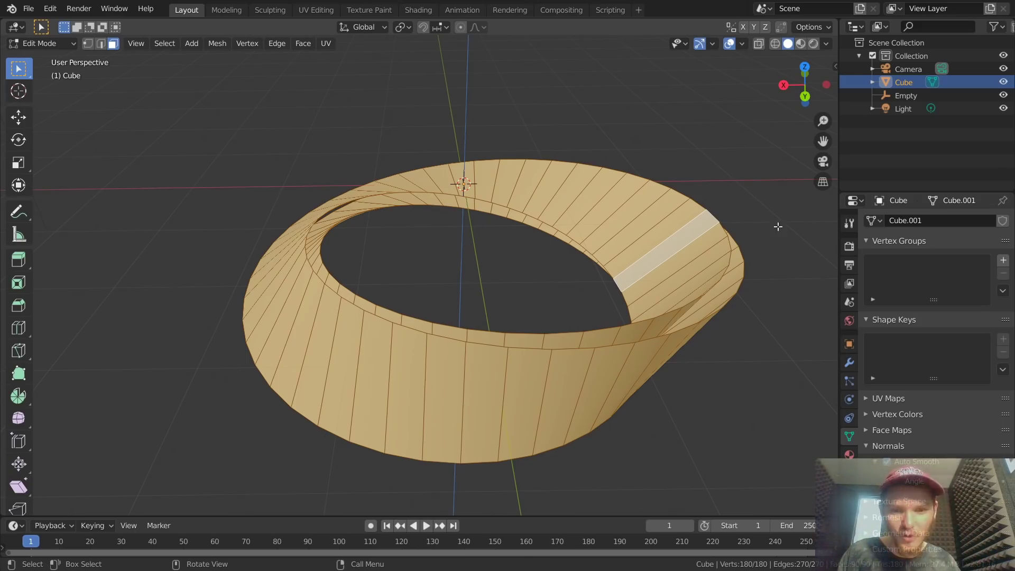
left_click(514, 233, "alt")
key("Tab")
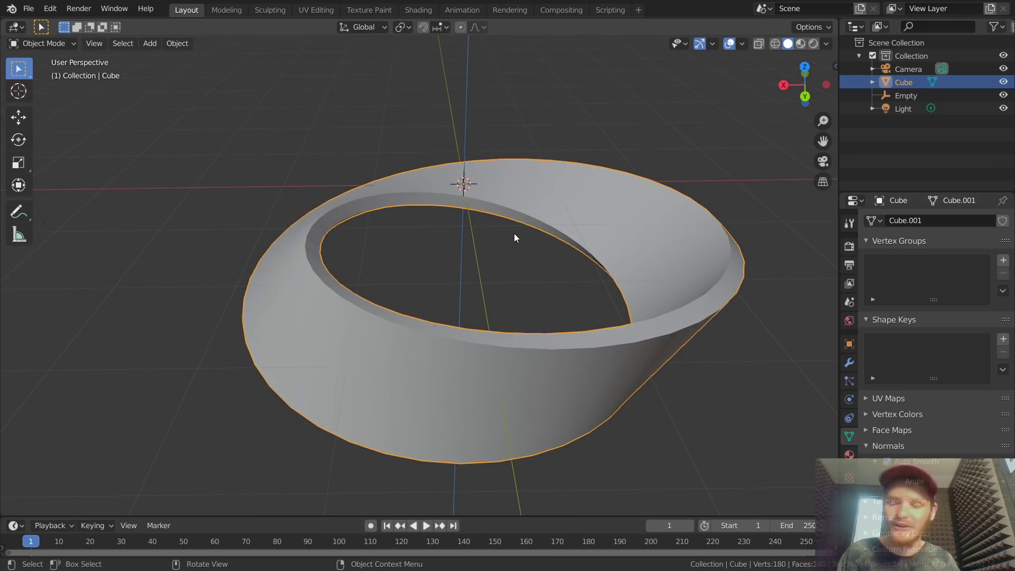
Add one loop cut lengthwise around the strip, halfway across its wide faces, and return to Object Mode.
scroll(535, 249, "down", 5)
middle_click_drag(532, 254, 491, 250)
scroll(491, 259, "up", 3)
key("Tab")
key("ctrl+r")
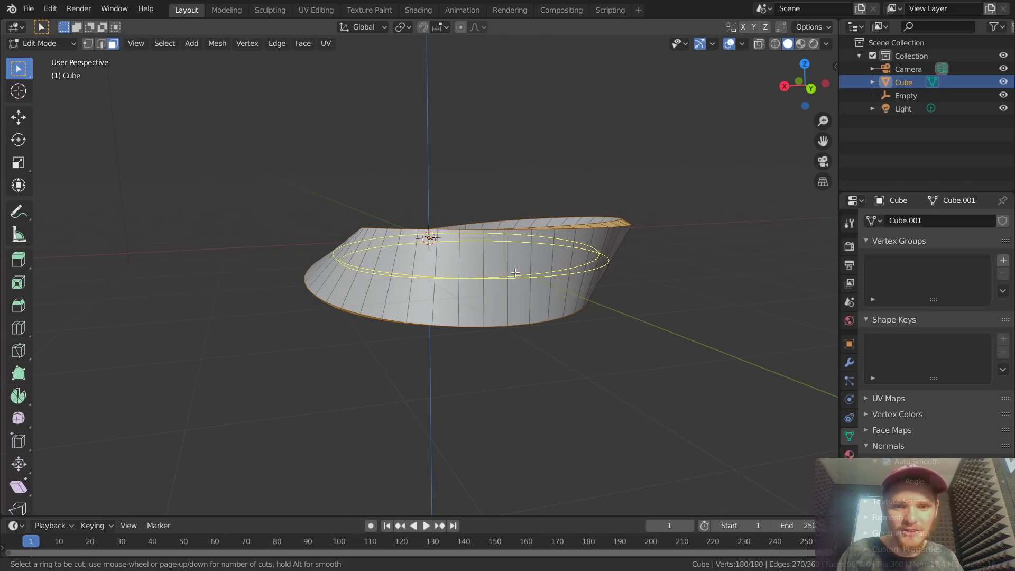
left_click(537, 269)
left_click(555, 271)
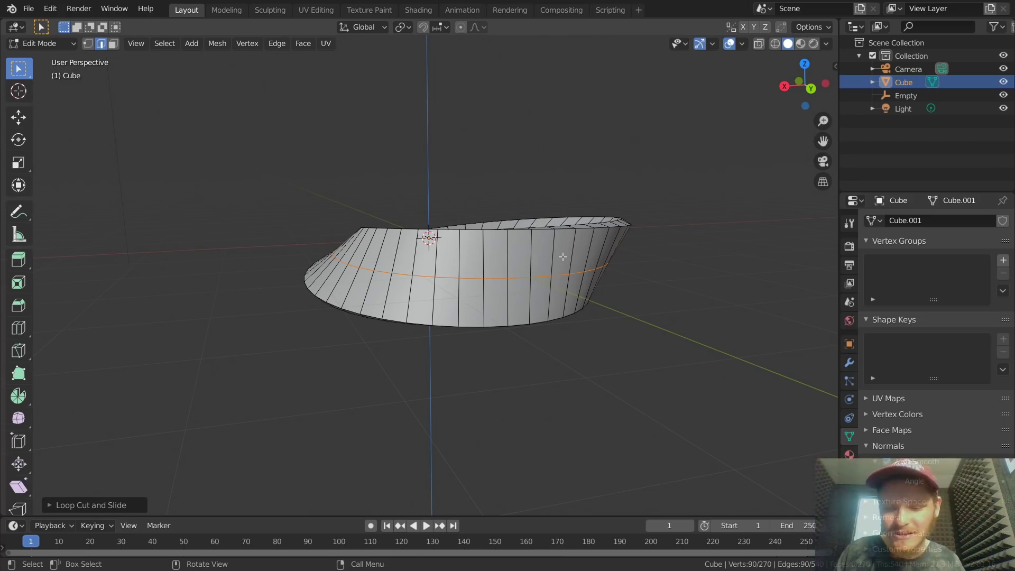
key("Tab")
Move the thick Möbius strip so its central opening surrounds the world origin.
middle_click_drag(498, 255, 585, 261)
key("g")
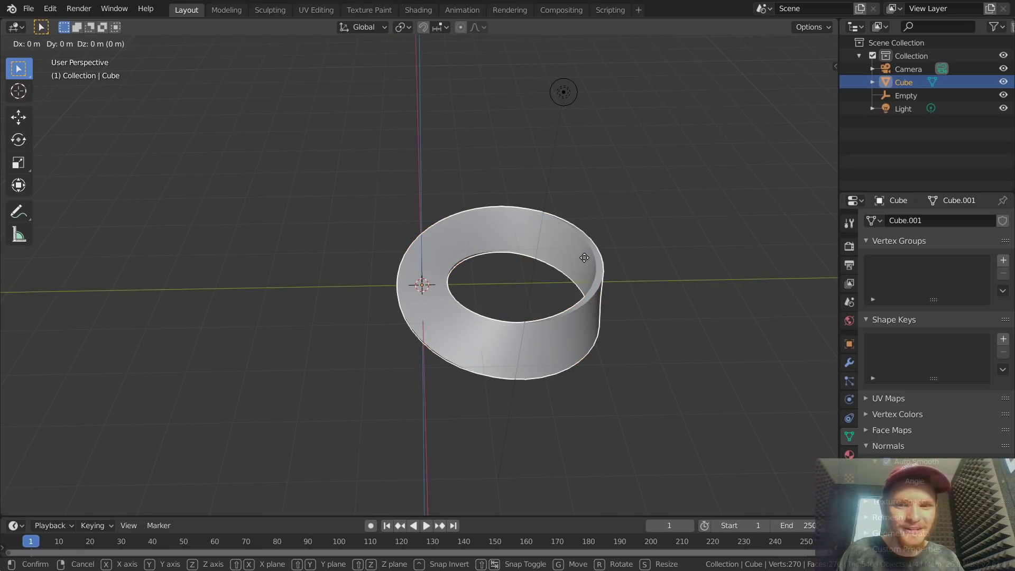
left_click(507, 298)
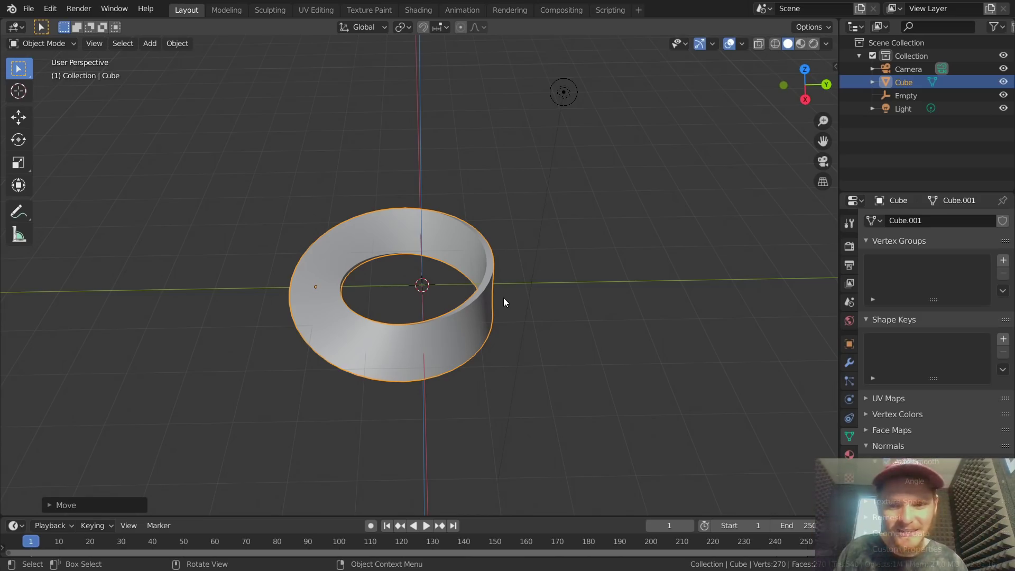
scroll(455, 293, "up", 2)
scroll(456, 295, "up", 1)
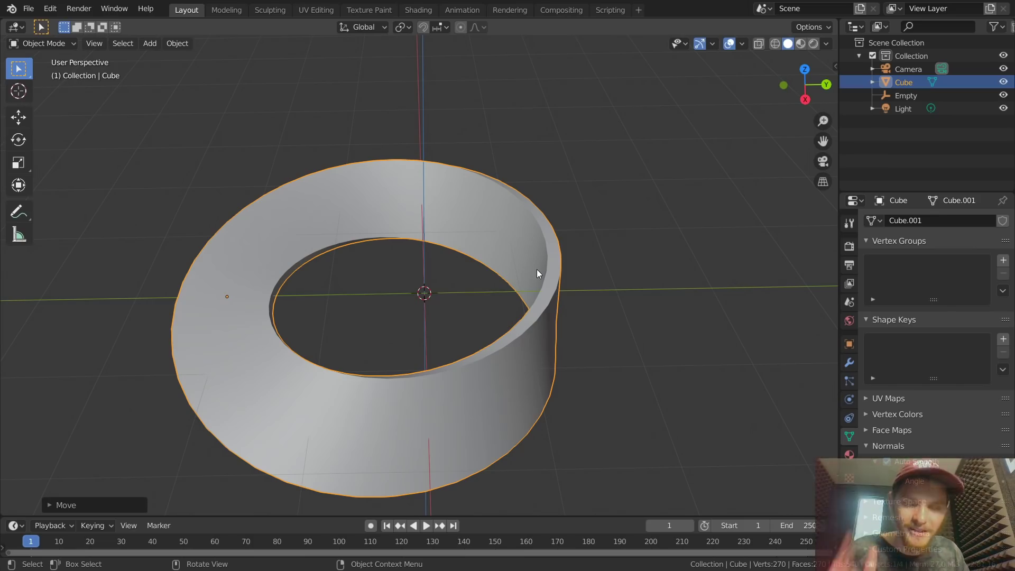
middle_click_drag(533, 273, 456, 265)
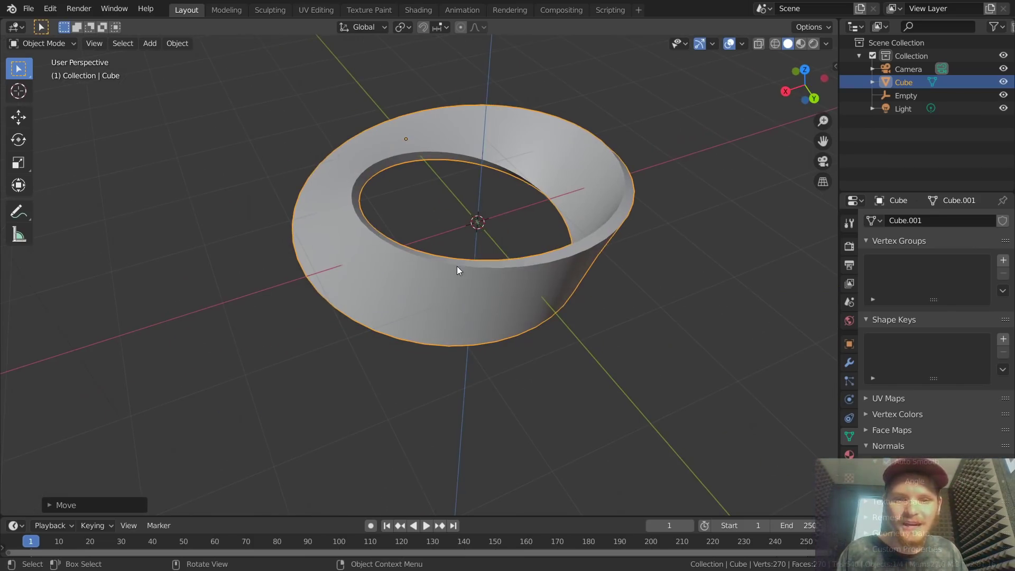